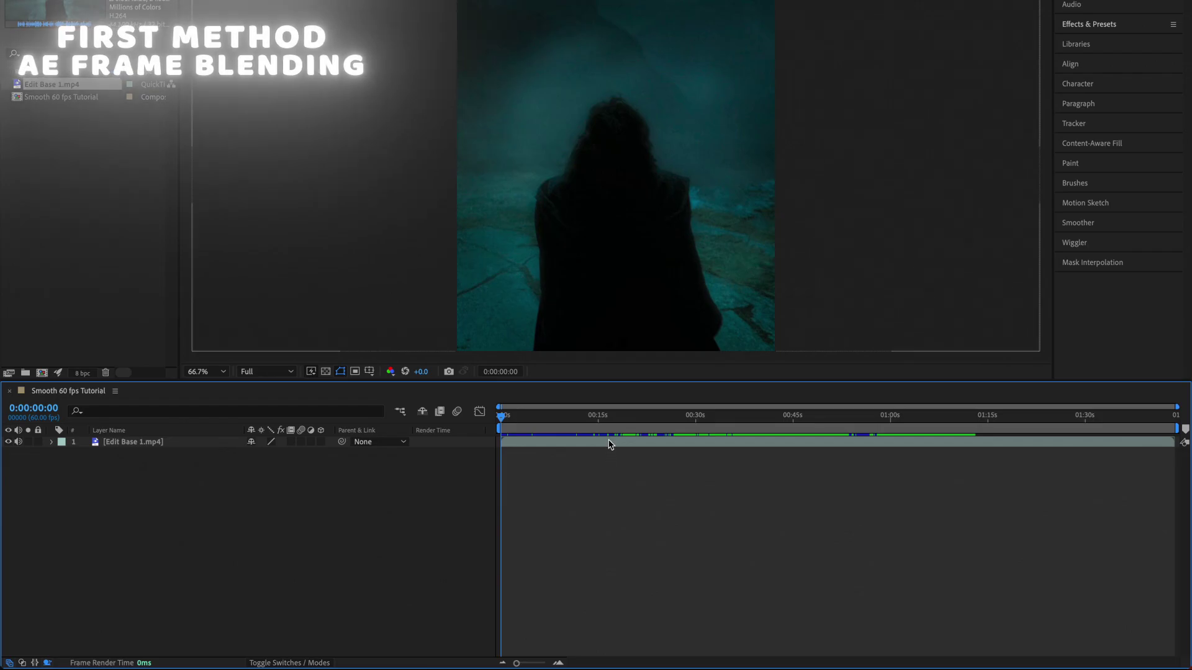
- Run Scene Edit Detection on Edit Base 1.mp4, splitting it into one layer per cut without pre-comps
{"action": "right_click", "coordinate": [609, 441]}
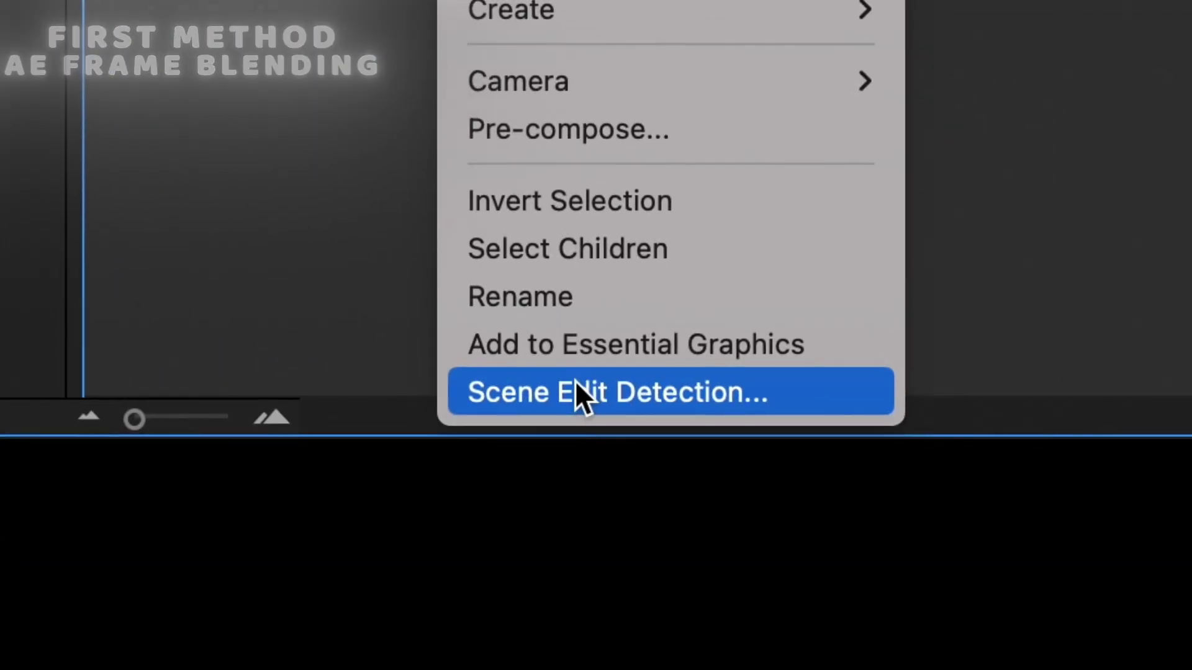
{"action": "left_click", "coordinate": [575, 390]}
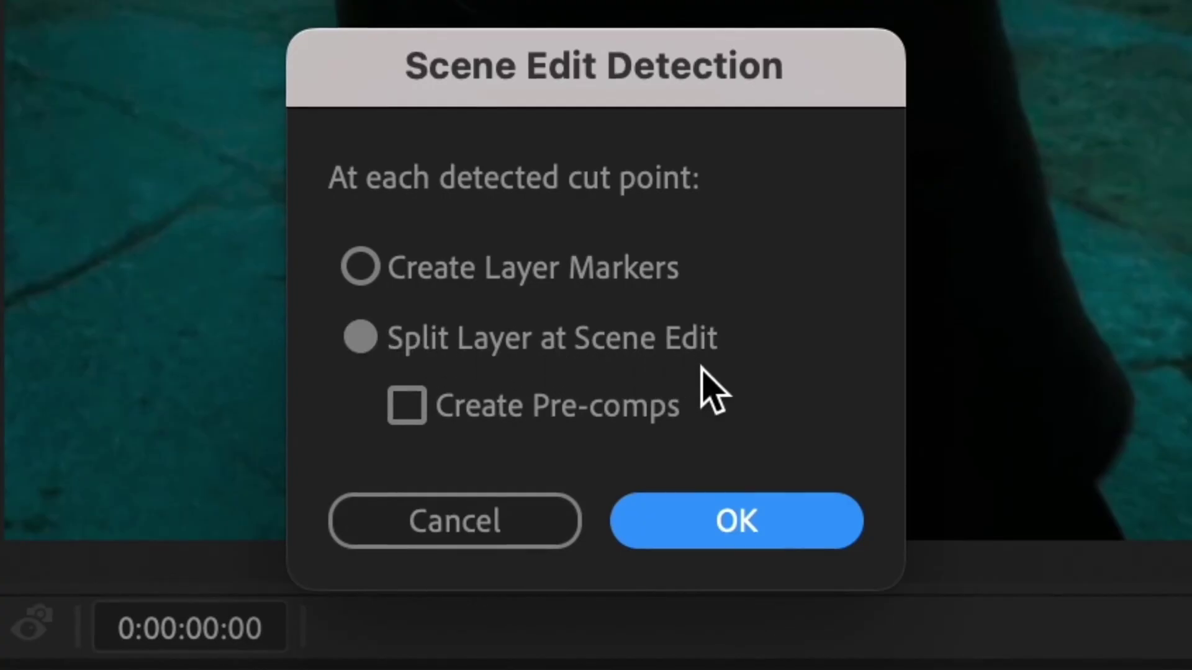
{"action": "left_click", "coordinate": [732, 528]}
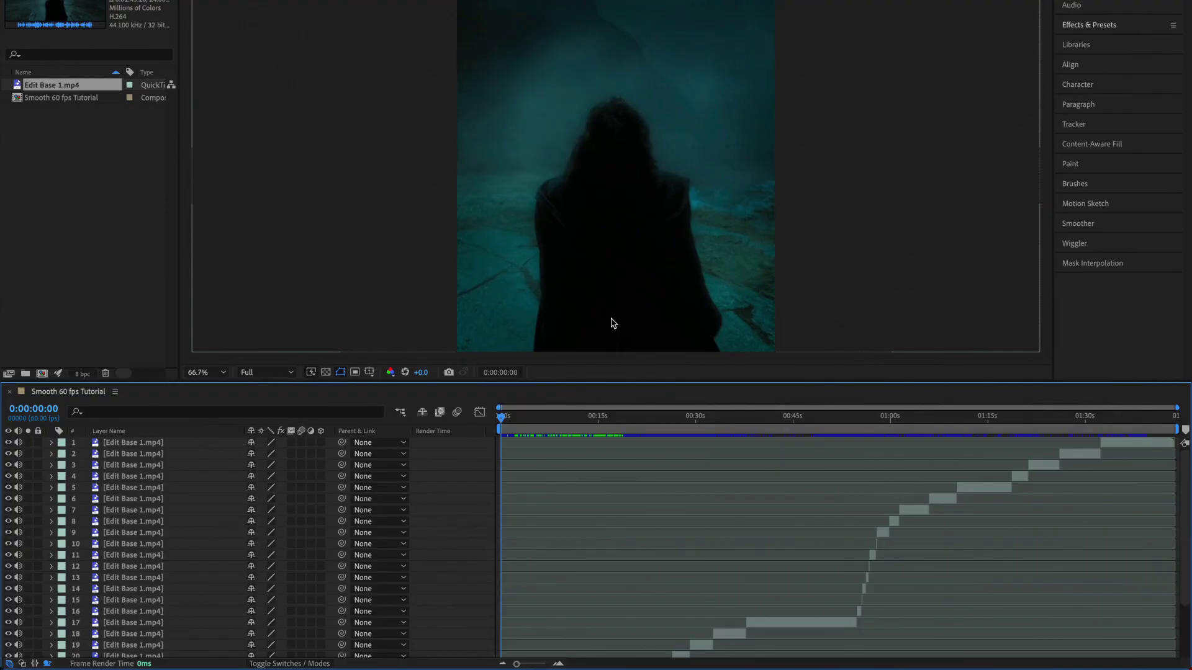
{"action": "scroll", "coordinate": [581, 513], "scroll_direction": "down", "scroll_amount": 3}
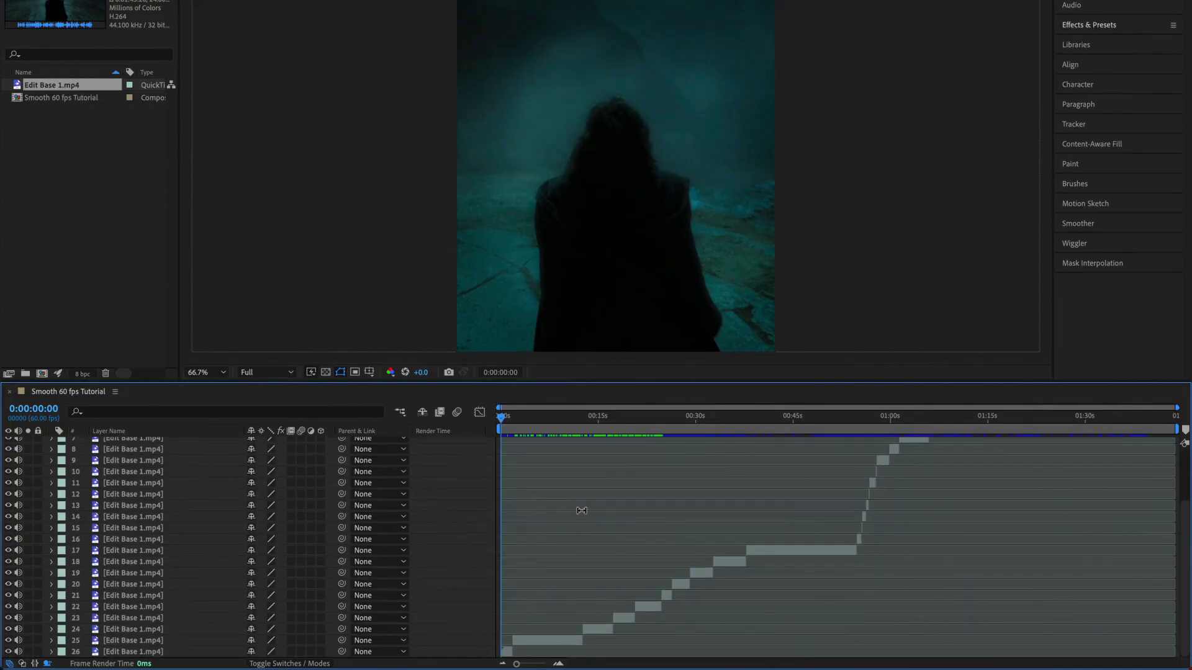
{"action": "left_click_drag", "start_coordinate": [506, 423], "coordinate": [860, 452]}
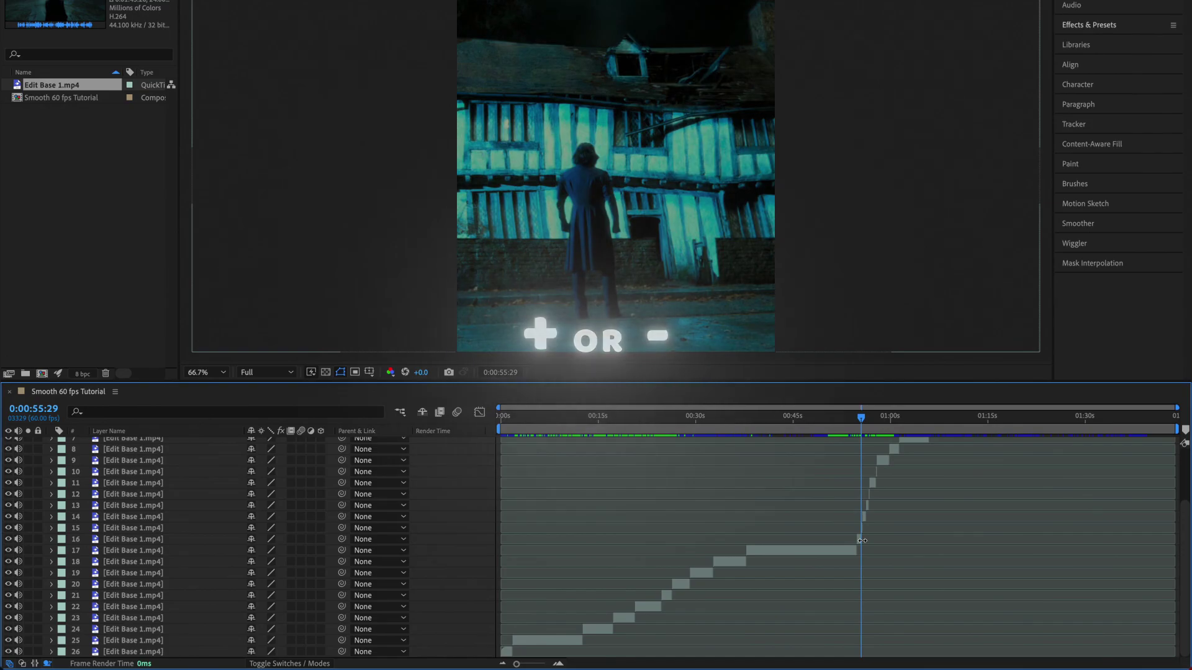
- Extend layer 16's out-point to 57:38 so it covers the following short shots
{"action": "key", "text": "equal"}
{"action": "key", "text": "equal"}
{"action": "key", "text": "equal"}
{"action": "key", "text": "equal"}
{"action": "key", "text": "equal"}
{"action": "key", "text": "equal"}
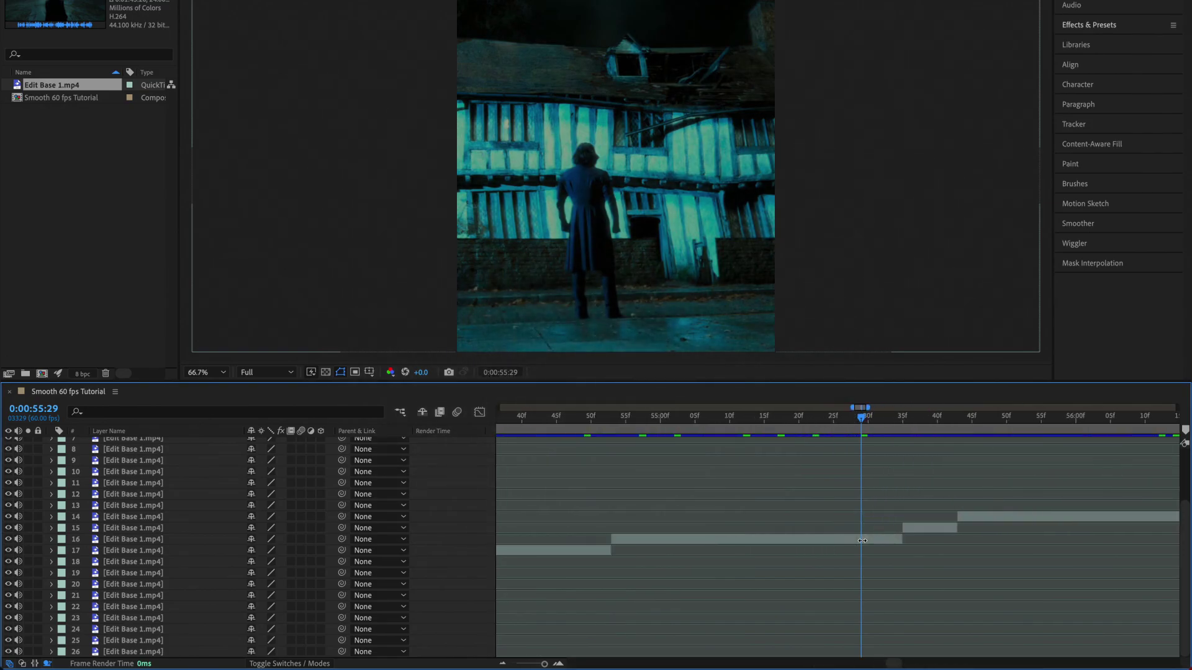
{"action": "key", "text": "minus"}
{"action": "key", "text": "minus"}
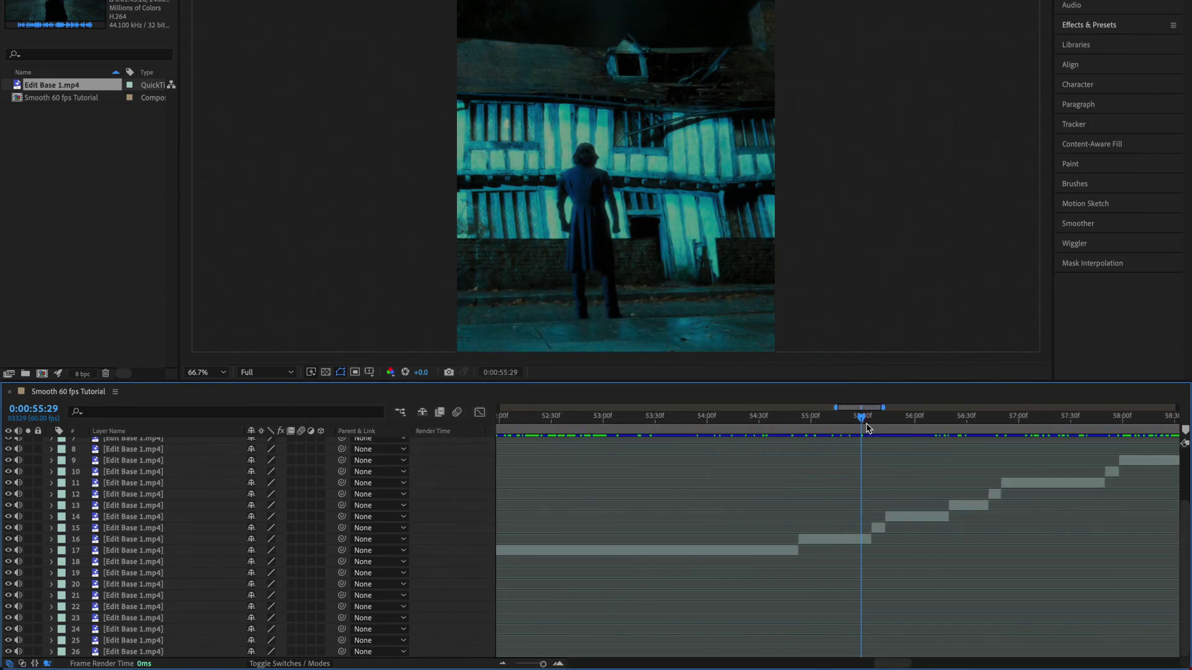
{"action": "left_click_drag", "start_coordinate": [862, 425], "coordinate": [1118, 449]}
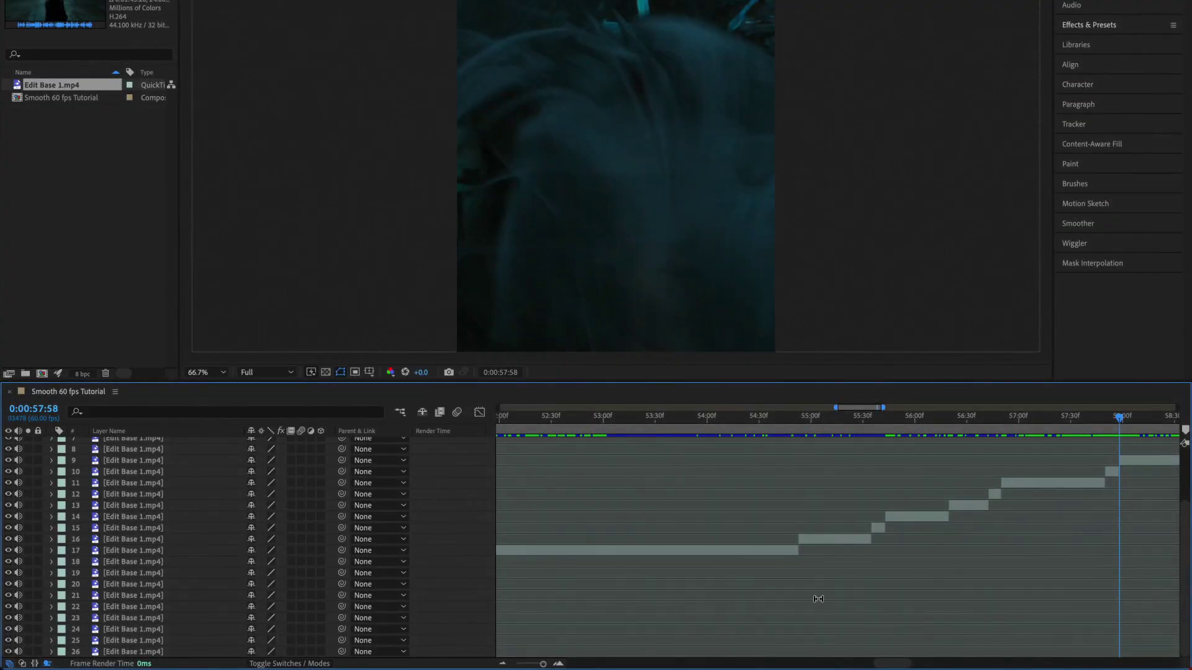
{"action": "left_click_drag", "start_coordinate": [875, 543], "coordinate": [1120, 543]}
- Delete the redundant short layers 10–15, leaving the merged scene as layer 10
{"action": "left_click", "coordinate": [869, 528]}
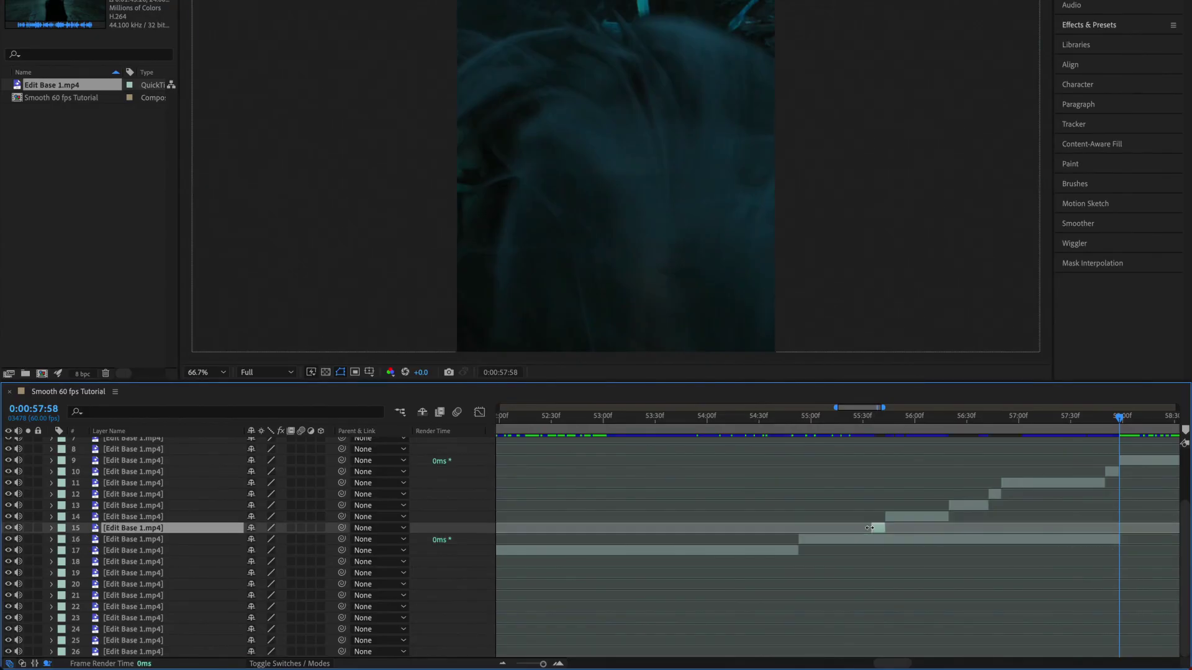
{"action": "left_click", "coordinate": [1111, 473], "text": "shift"}
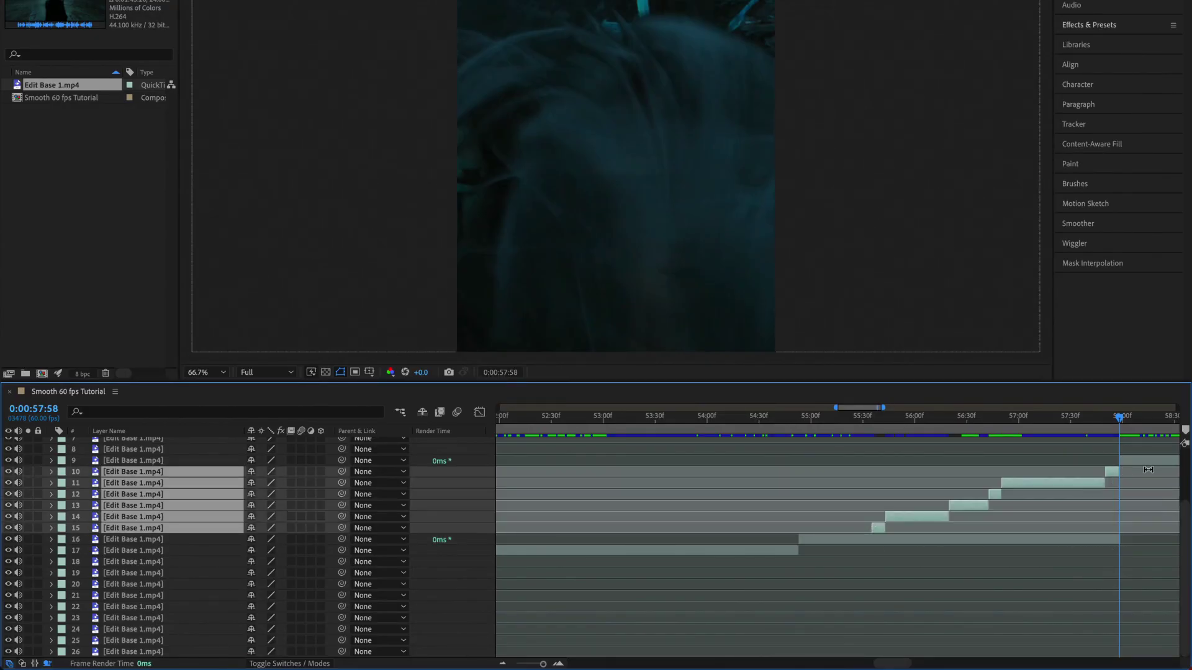
{"action": "left_click", "coordinate": [1147, 469]}
{"action": "scroll", "coordinate": [1148, 470], "scroll_direction": "up", "scroll_amount": 2}
{"action": "left_click", "coordinate": [1144, 536]}
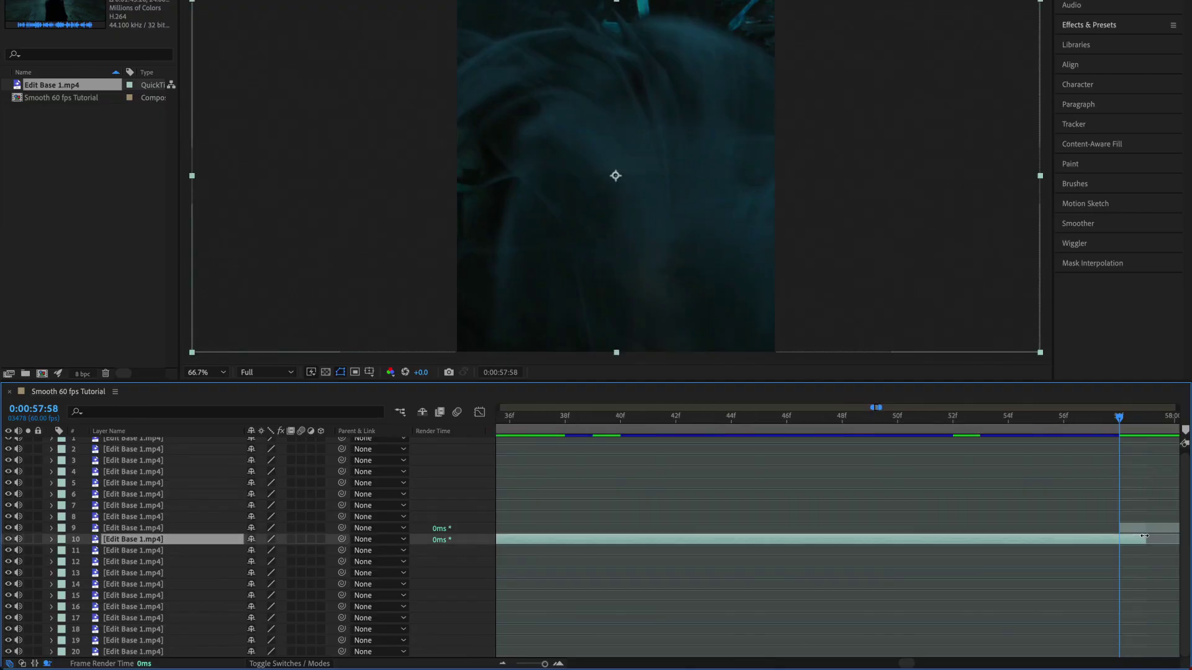
- Scrub and play back the merged scene near 0:55–0:57 to check the cut
{"action": "scroll", "coordinate": [1143, 536], "scroll_direction": "down", "scroll_amount": 10}
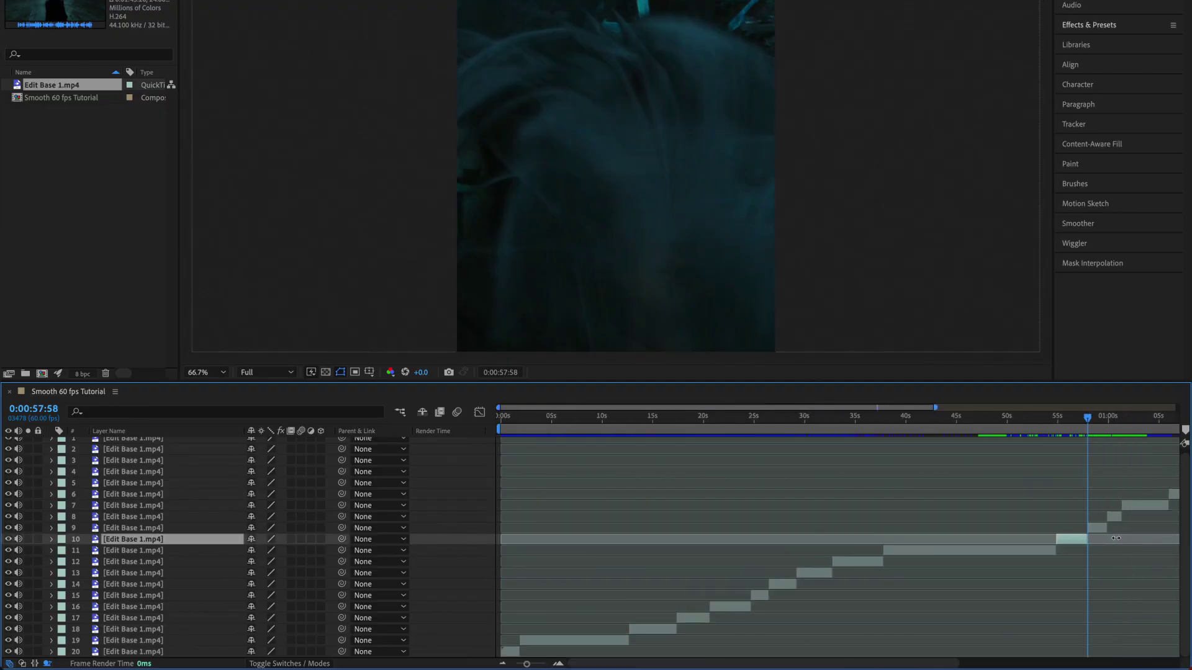
{"action": "scroll", "coordinate": [1115, 538], "scroll_direction": "down", "scroll_amount": 2}
{"action": "left_click_drag", "start_coordinate": [1023, 441], "coordinate": [1120, 436]}
{"action": "key", "text": "space"}
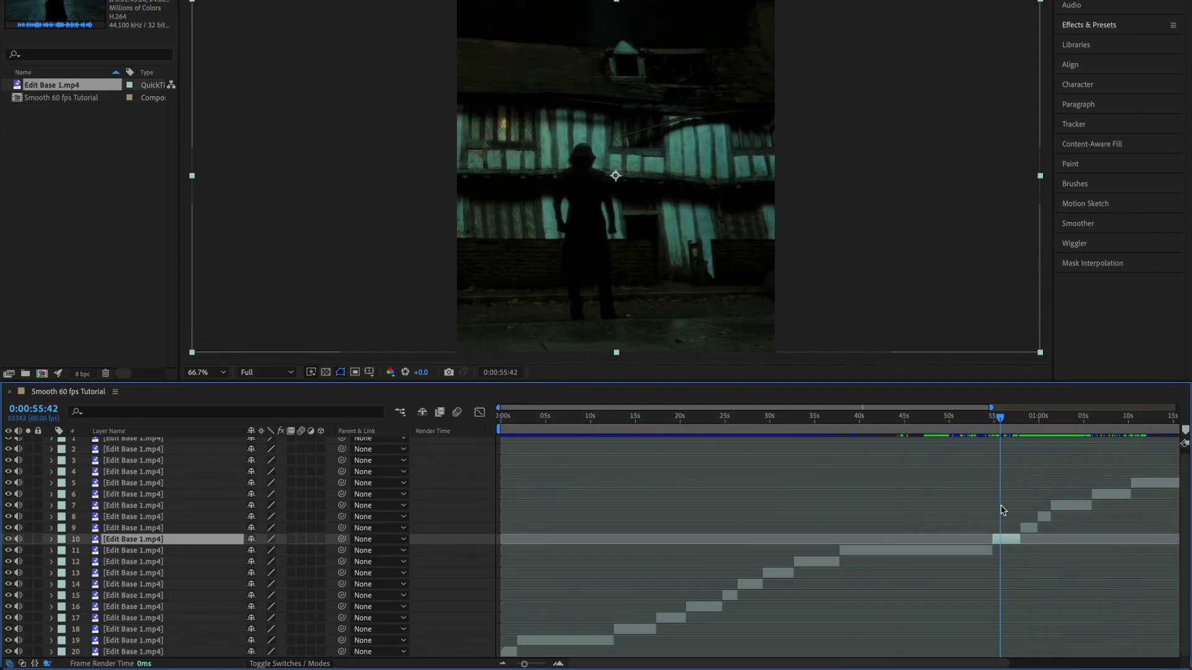
{"action": "left_click_drag", "start_coordinate": [1016, 517], "coordinate": [358, 557]}
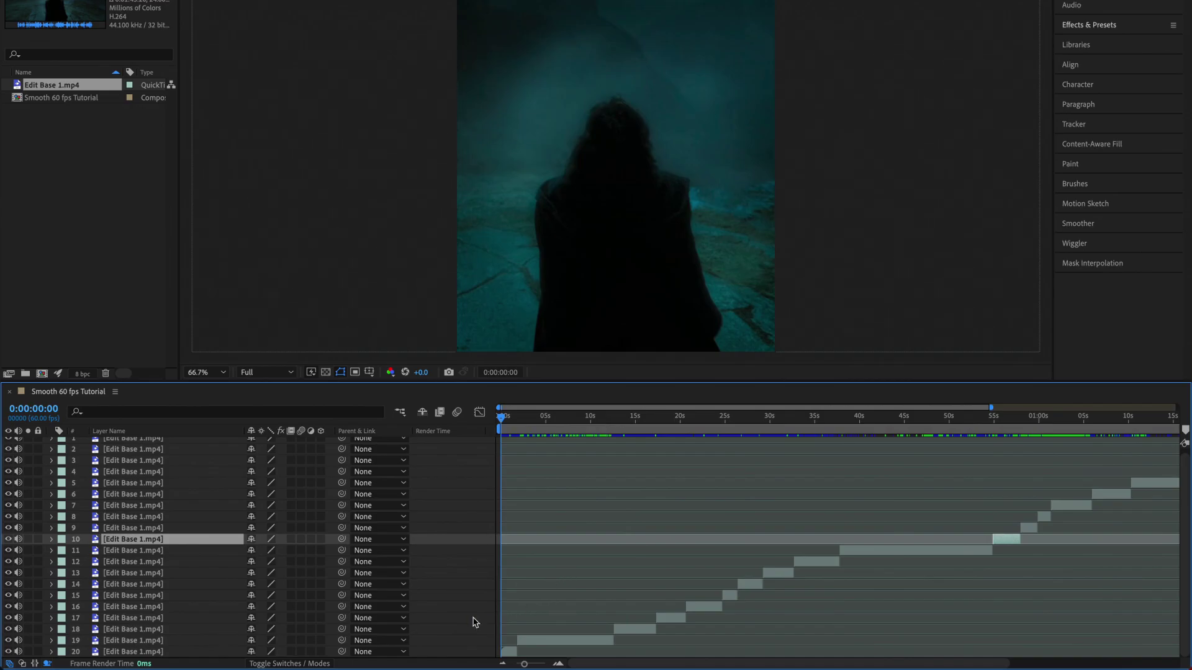
- Switch on frame blending for layer 20 and all other scene layers, then preview the result
{"action": "left_click", "coordinate": [291, 652]}
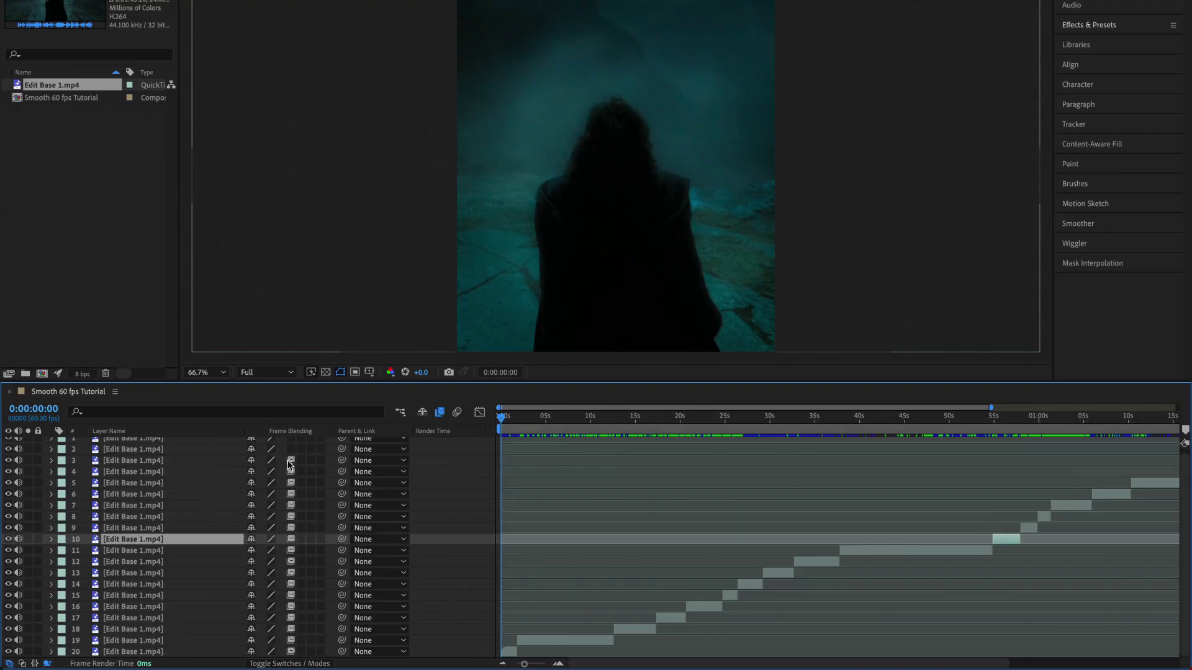
{"action": "left_click_drag", "start_coordinate": [289, 464], "coordinate": [293, 557]}
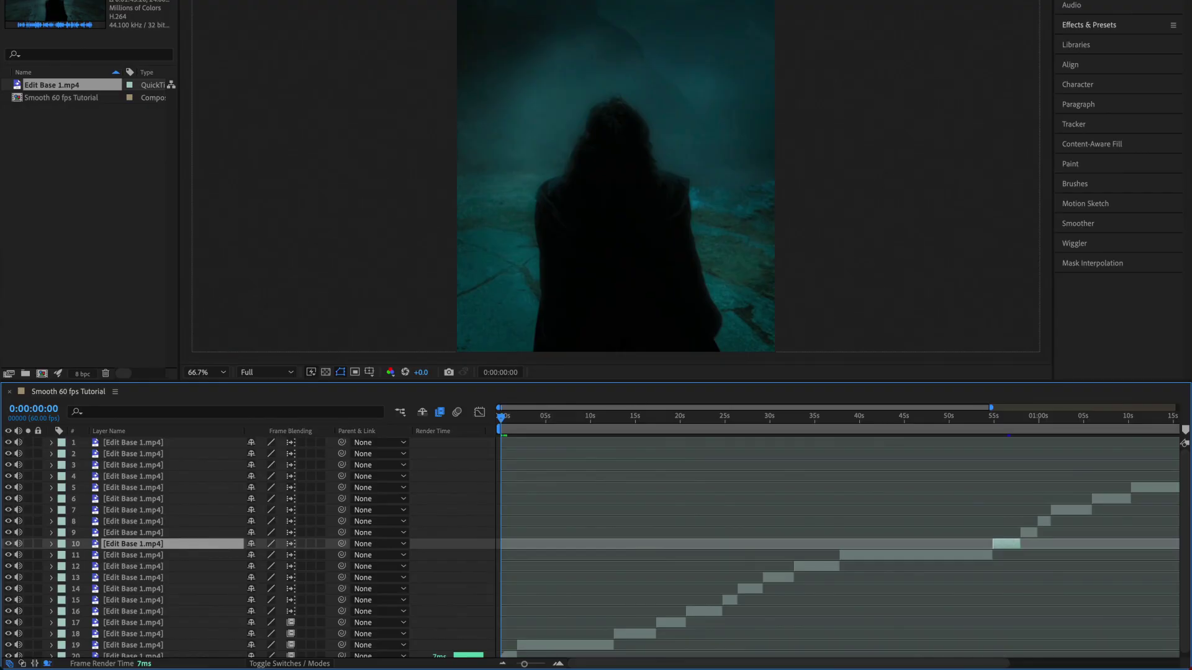
{"action": "left_click_drag", "start_coordinate": [293, 647], "coordinate": [292, 653]}
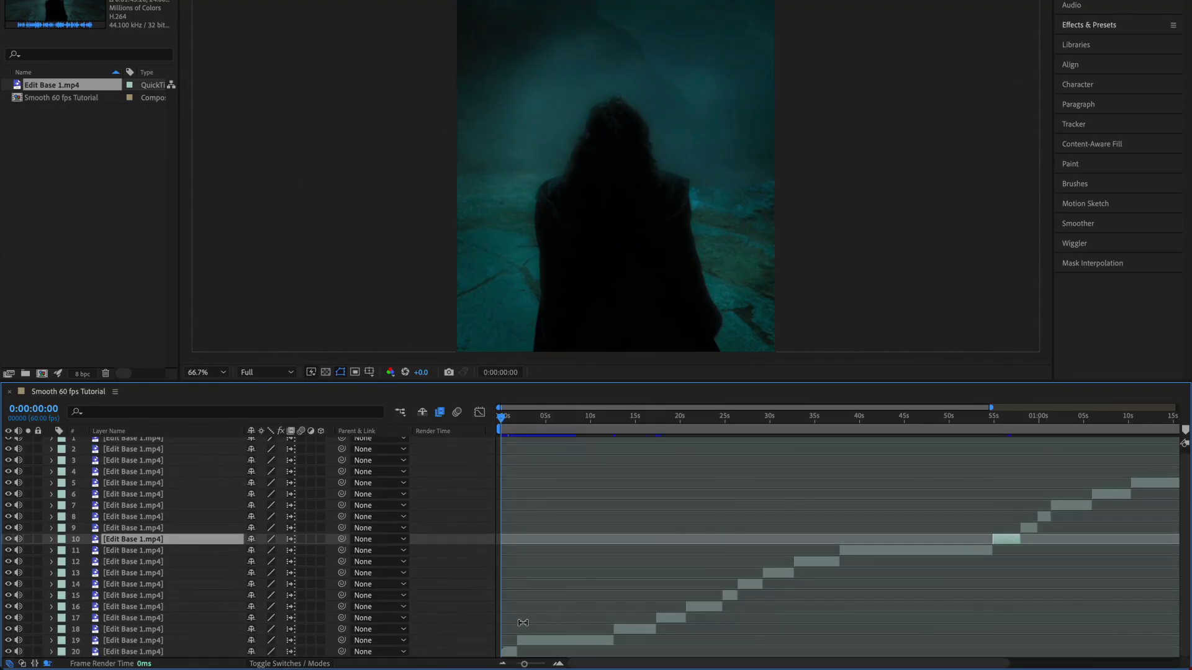
{"action": "scroll", "coordinate": [523, 623], "scroll_direction": "up", "scroll_amount": 5}
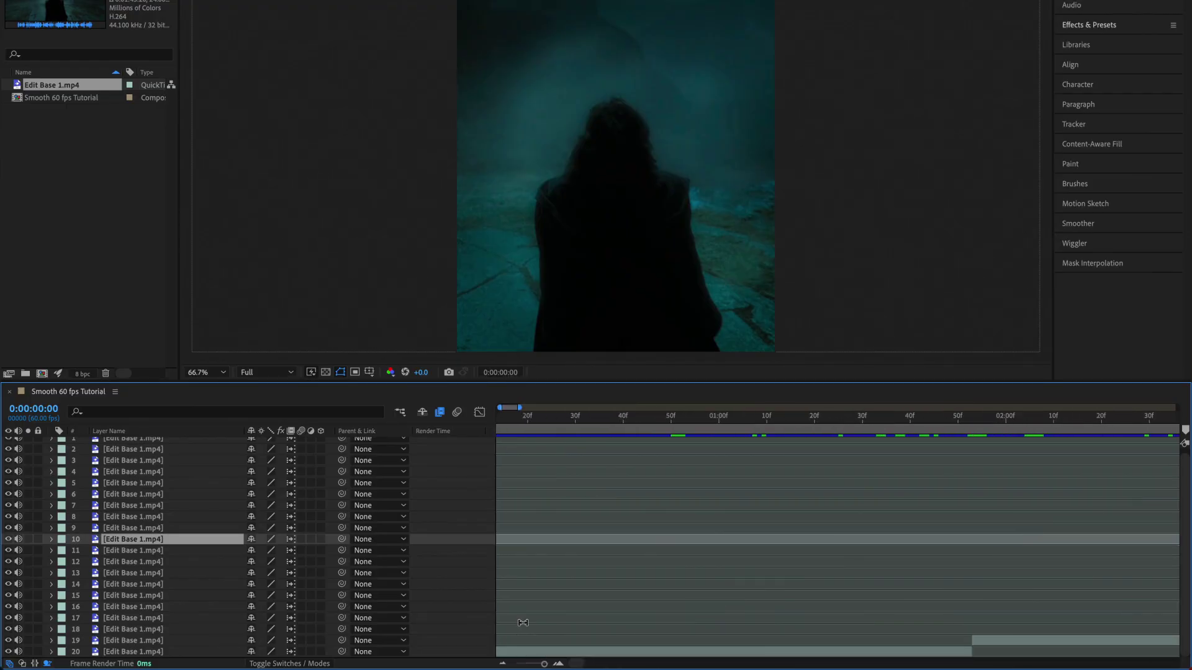
{"action": "scroll", "coordinate": [522, 623], "scroll_direction": "down", "scroll_amount": 1}
{"action": "key", "text": "space"}
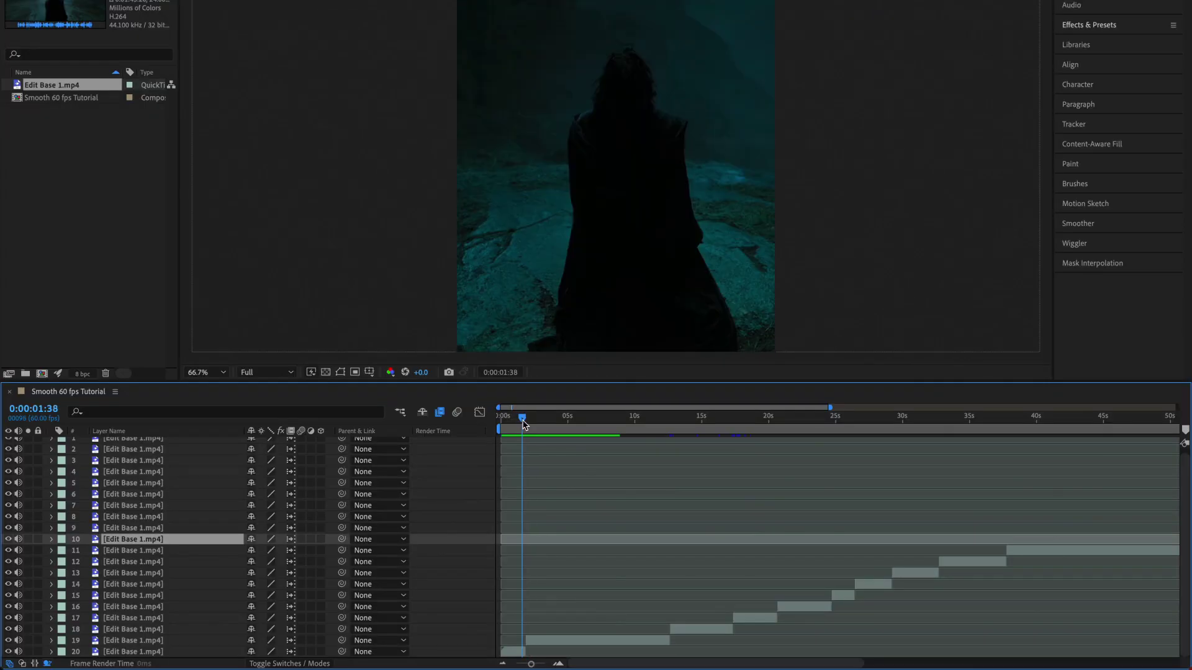
- Trim layer 20 to end at 0:00:01:51 and turn off its frame blending
{"action": "scroll", "coordinate": [522, 419], "scroll_direction": "up", "scroll_amount": 3}
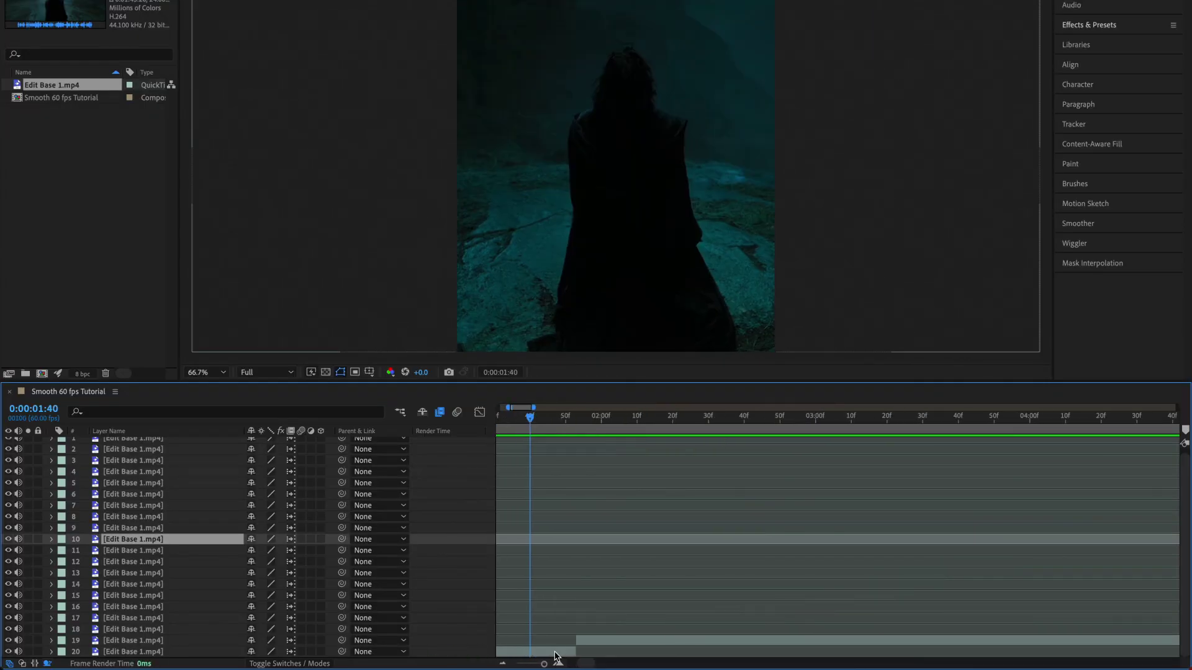
{"action": "left_click", "coordinate": [555, 653]}
{"action": "key", "text": "KP_0"}
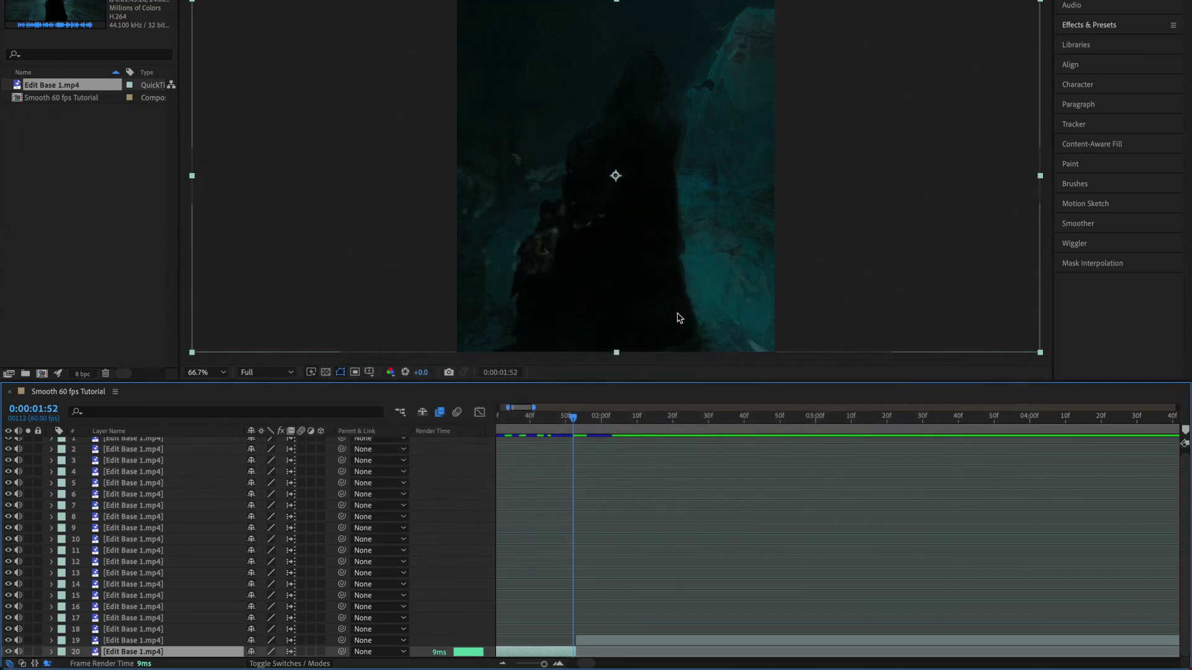
{"action": "key", "text": "super+Left"}
{"action": "key", "text": "super+Left"}
{"action": "key", "text": "super+Right"}
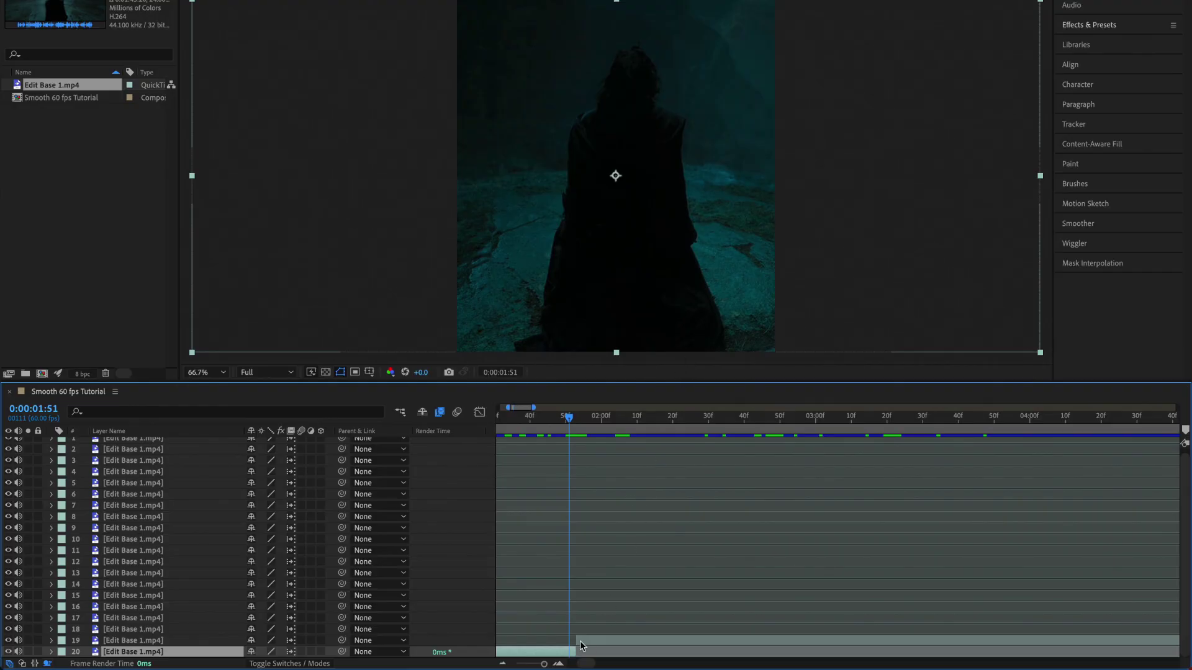
{"action": "key", "text": "alt+bracketleft"}
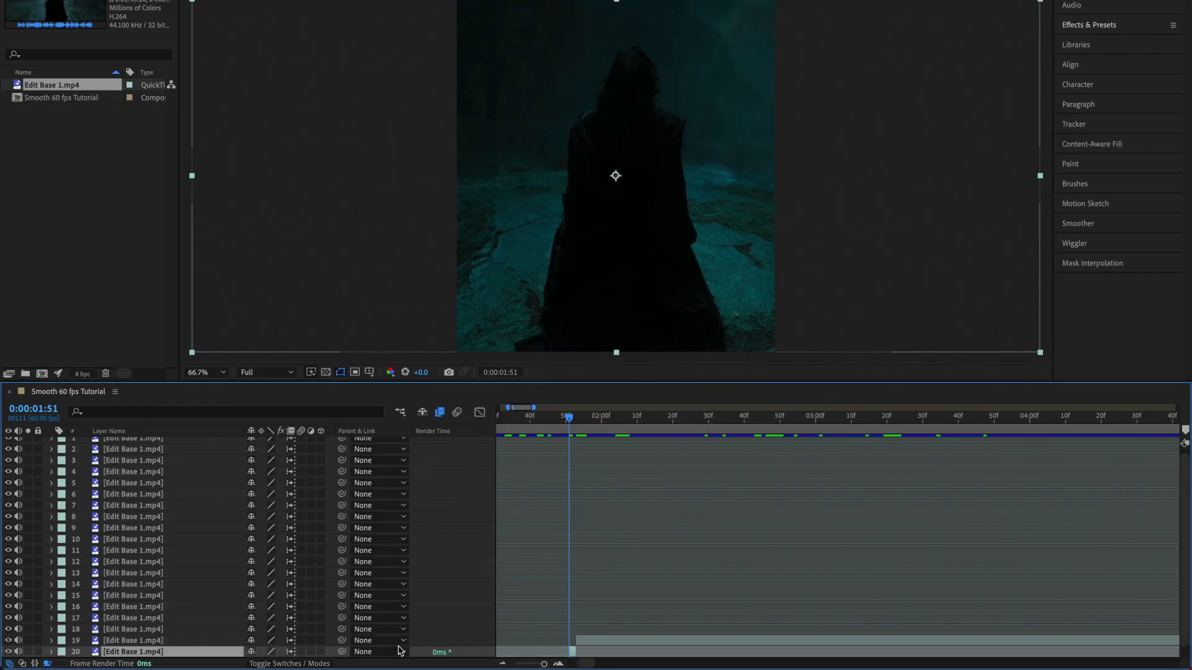
{"action": "left_click", "coordinate": [291, 652]}
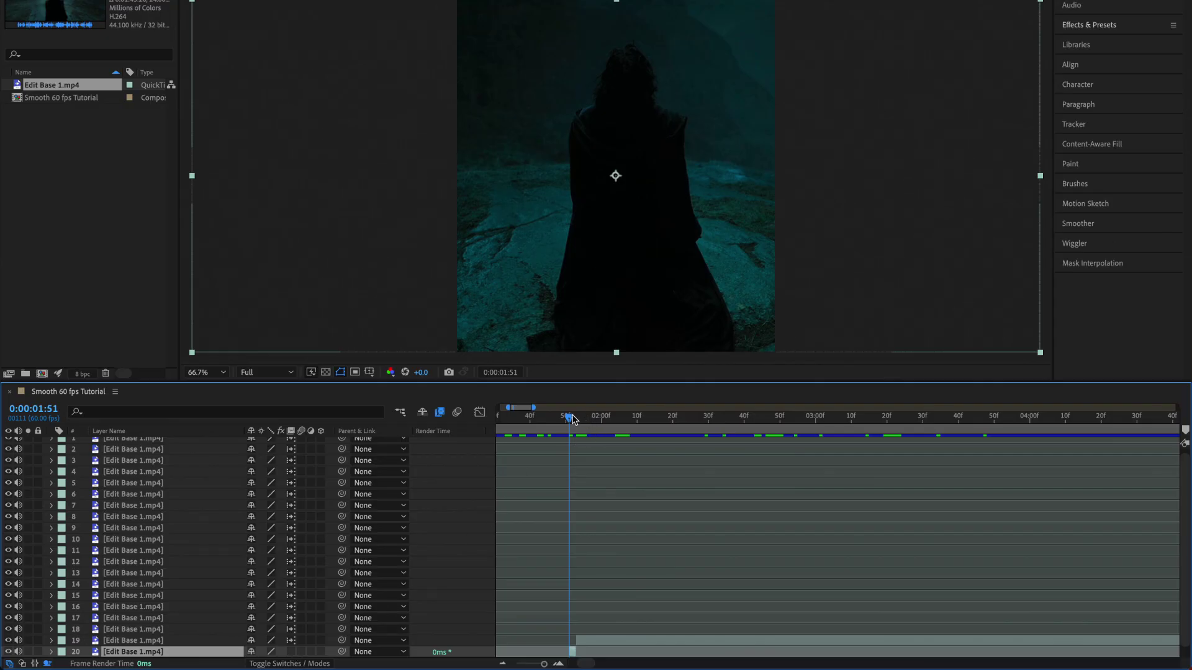
- Move layer 19's in-point to 0:00:01:53, two frames later
{"action": "left_click_drag", "start_coordinate": [571, 420], "coordinate": [579, 423]}
{"action": "left_click_drag", "start_coordinate": [577, 641], "coordinate": [579, 642]}
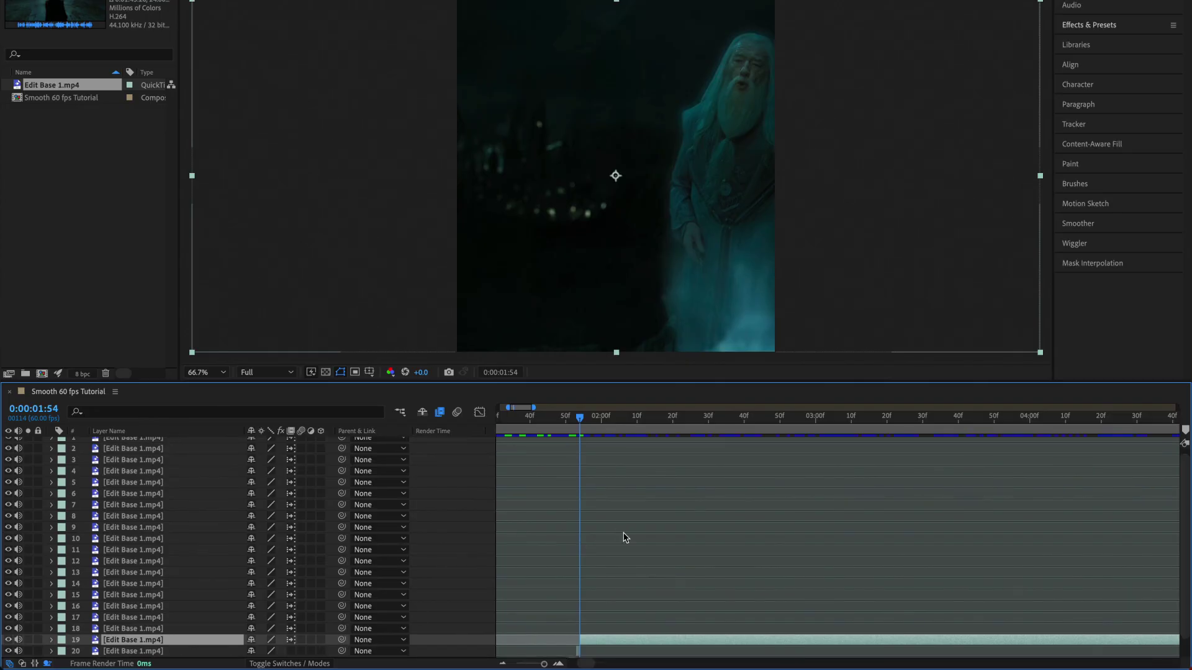
{"action": "key", "text": "minus"}
{"action": "key", "text": "minus"}
{"action": "key", "text": "minus"}
{"action": "key", "text": "minus"}
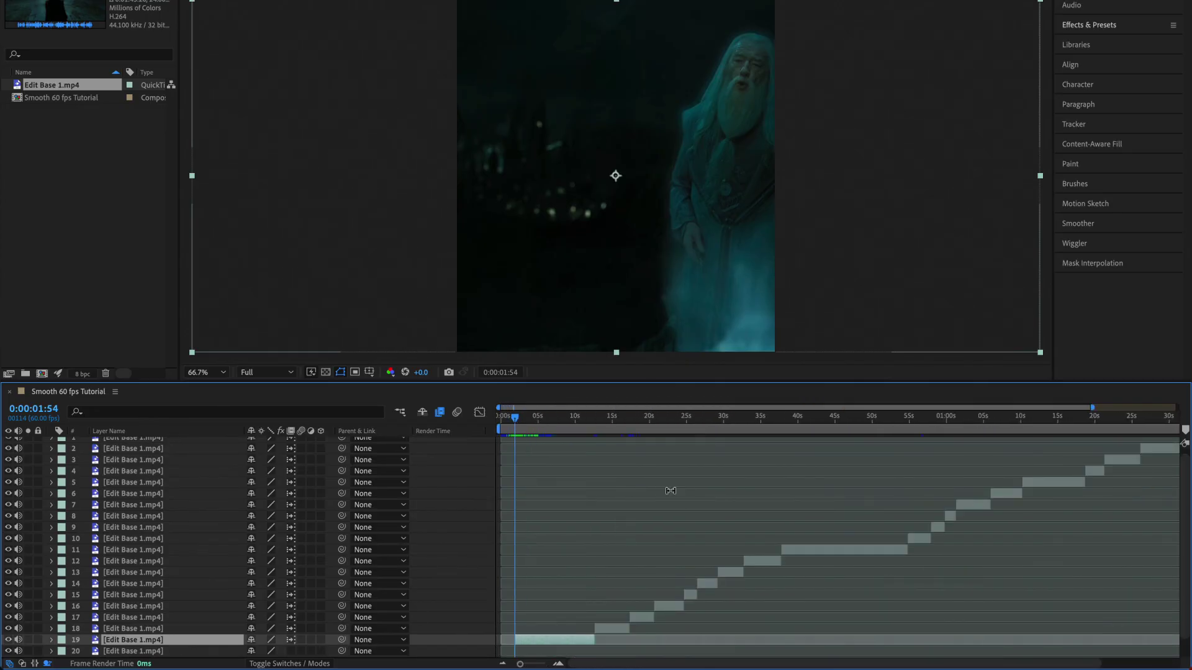
- Preview the frame-blended merged scene around 0:00:54:52
{"action": "left_click_drag", "start_coordinate": [936, 418], "coordinate": [920, 443]}
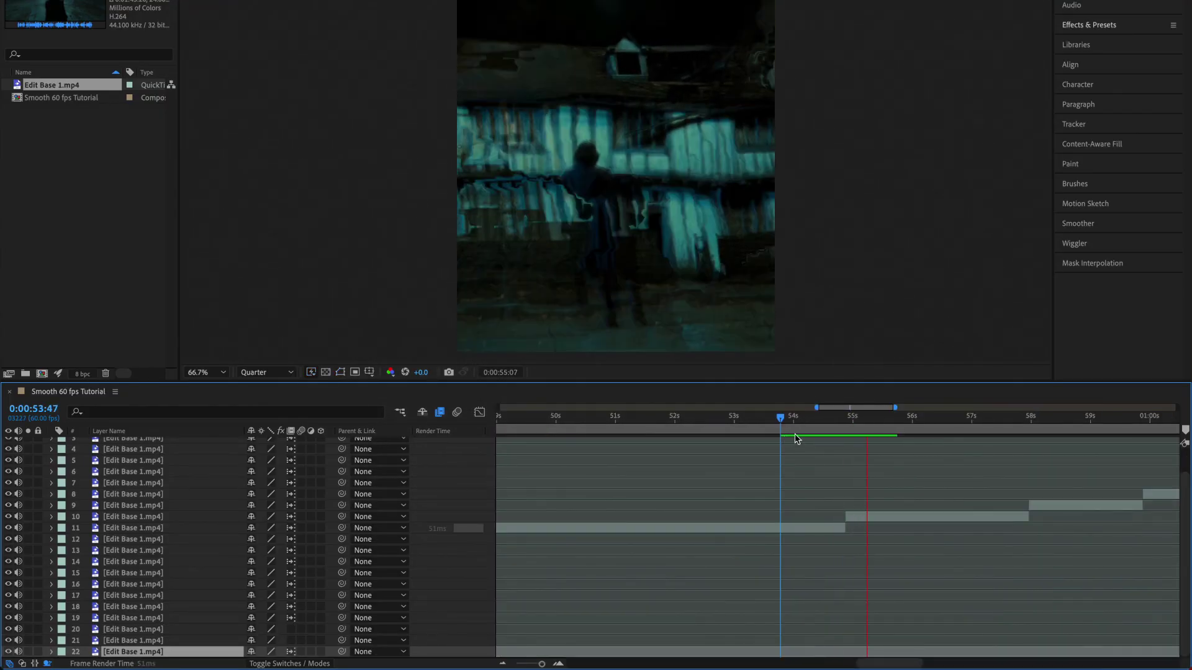
{"action": "left_click", "coordinate": [848, 425]}
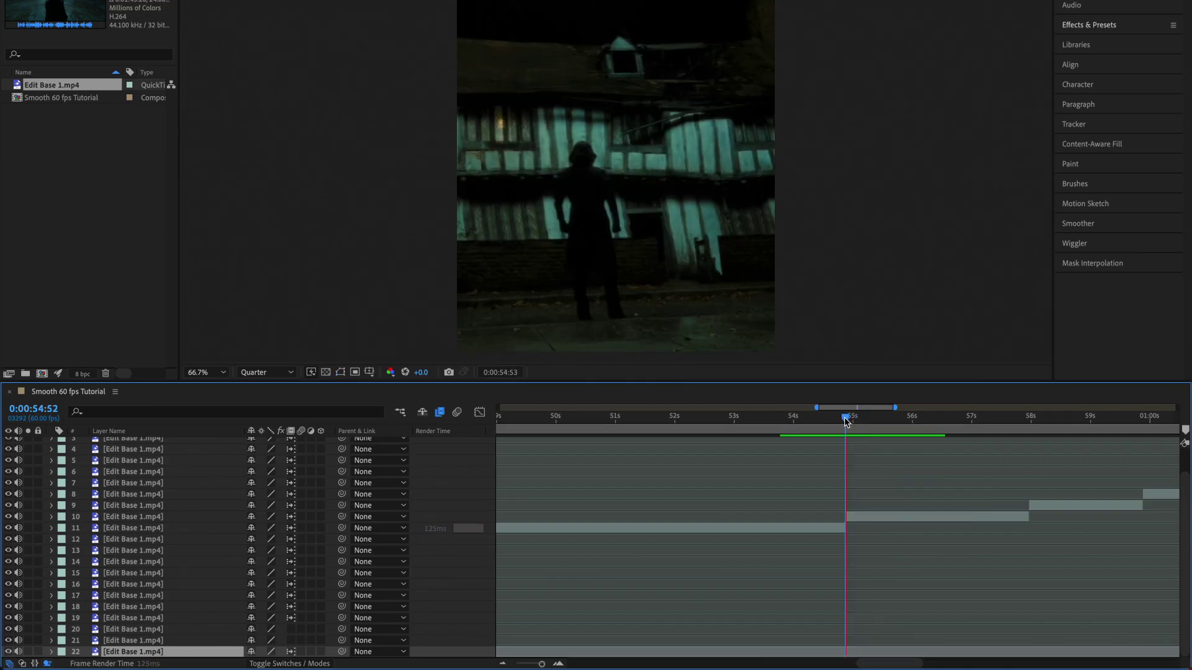
{"action": "left_click_drag", "start_coordinate": [848, 425], "coordinate": [838, 427]}
{"action": "key", "text": "space"}
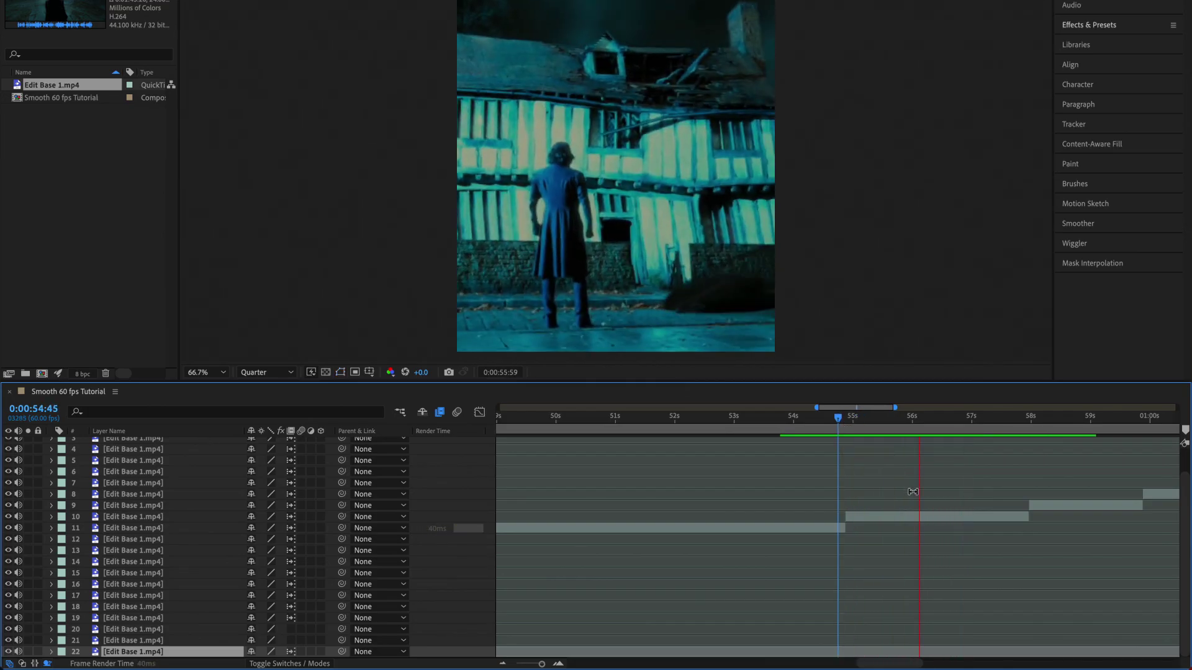
- Turn off frame blending on layer 10 and preview playback from 53:26
{"action": "left_click", "coordinate": [914, 518]}
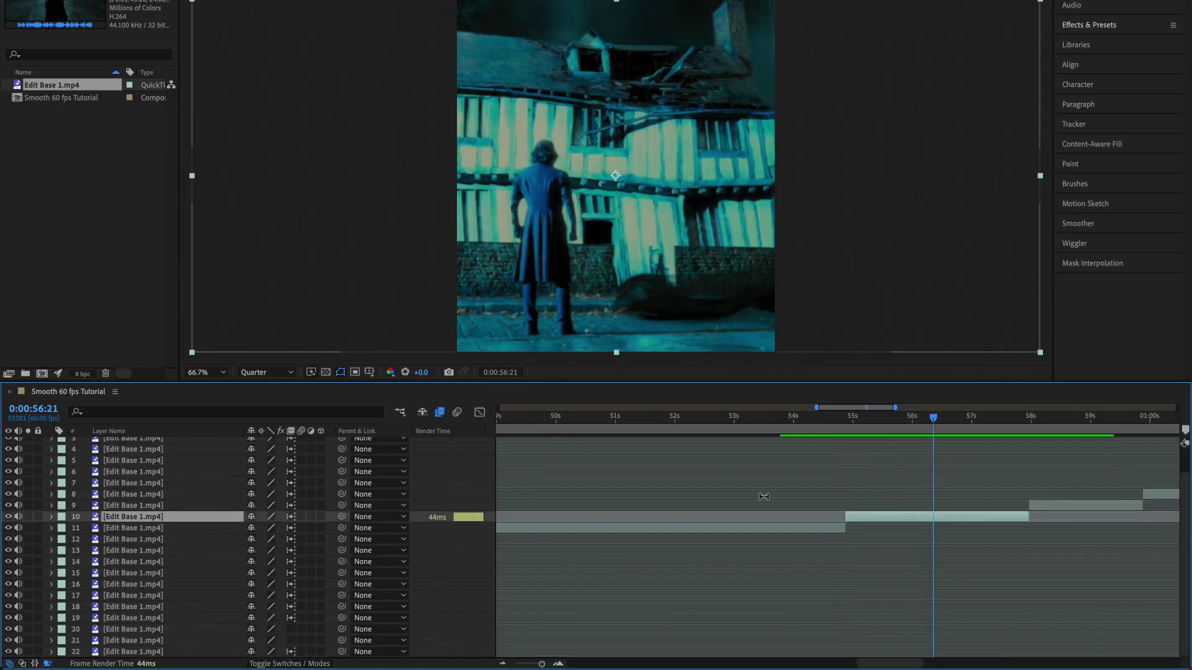
{"action": "left_click", "coordinate": [291, 517]}
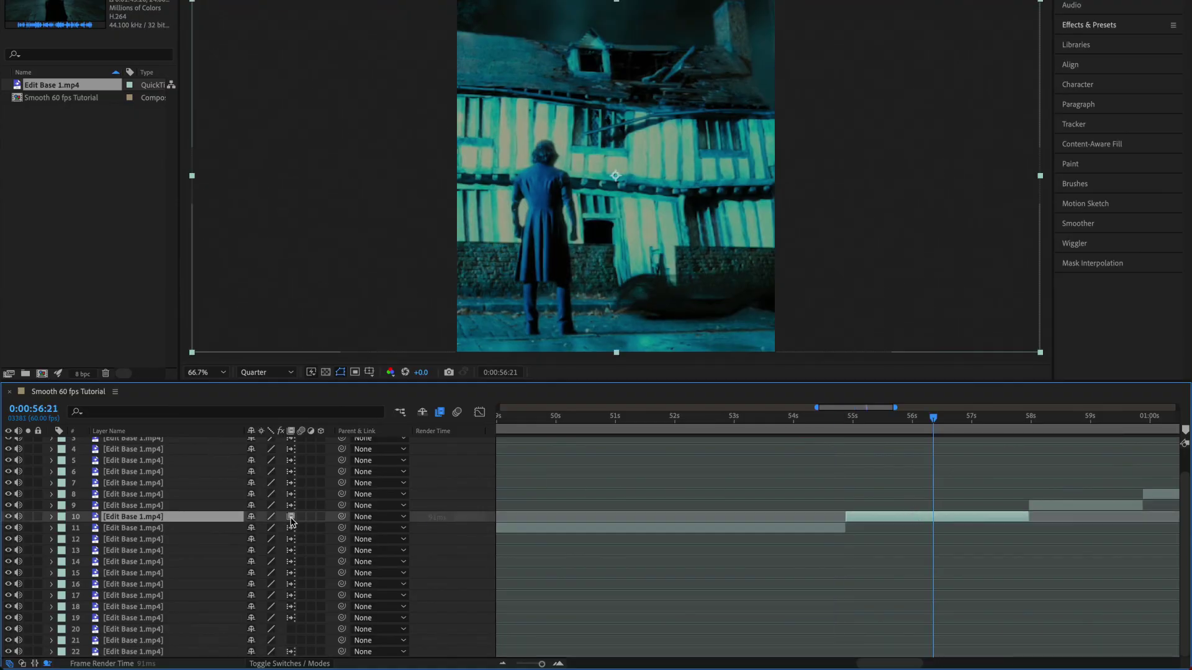
{"action": "left_click_drag", "start_coordinate": [934, 424], "coordinate": [759, 418]}
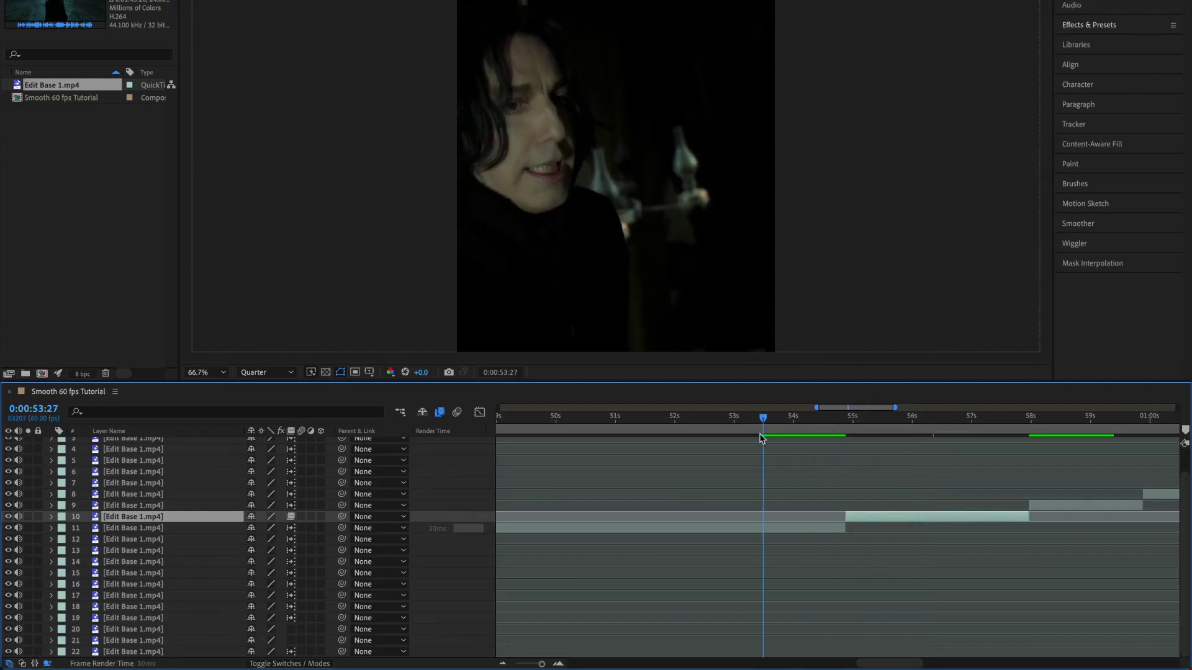
{"action": "key", "text": "space"}
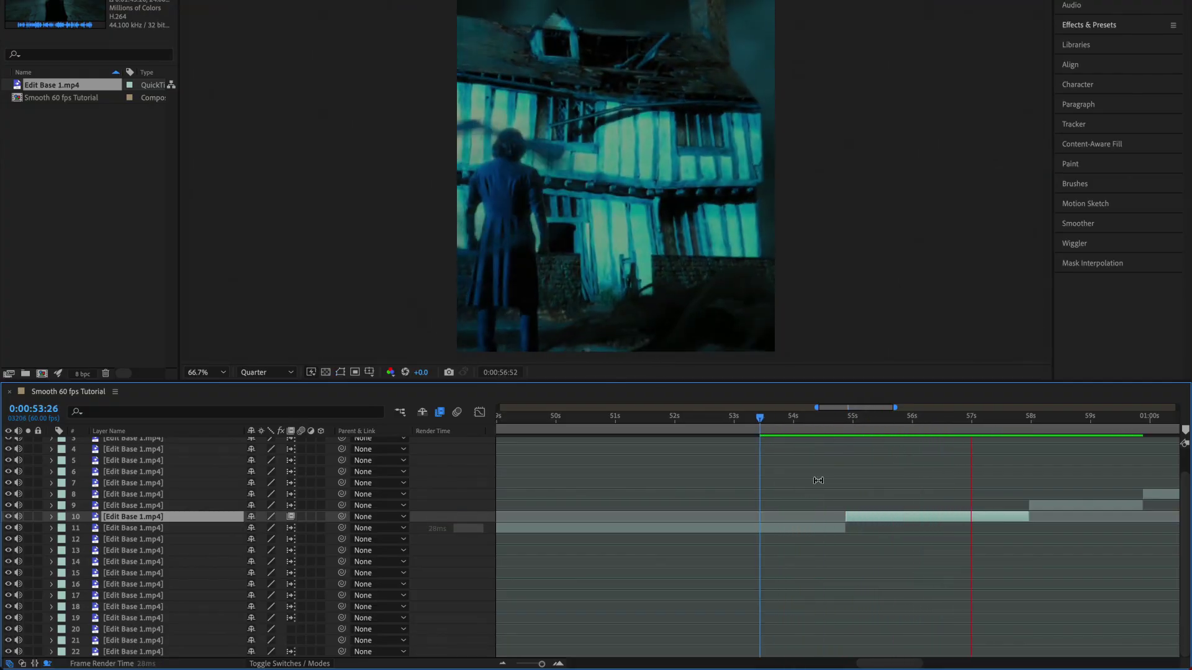
{"action": "key", "text": "space"}
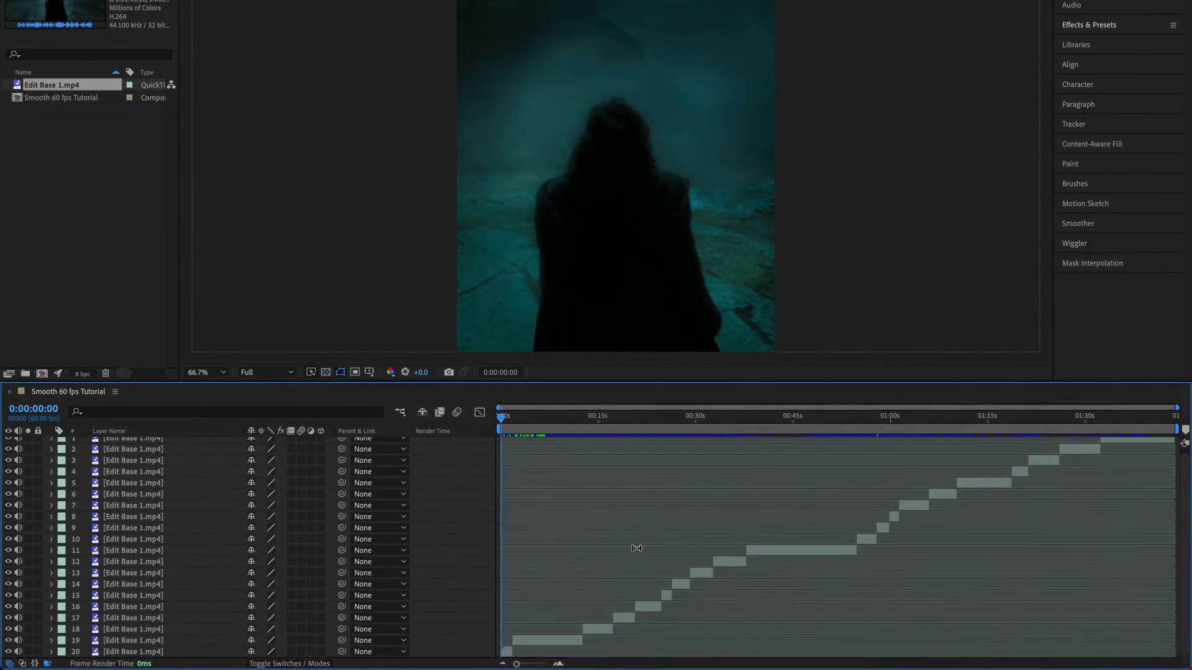
- Pre-compose layer 20 into Edit Base 1.mp4 Comp 1
{"action": "scroll", "coordinate": [819, 502], "scroll_direction": "up", "scroll_amount": 1}
{"action": "scroll", "coordinate": [571, 584], "scroll_direction": "down", "scroll_amount": 1}
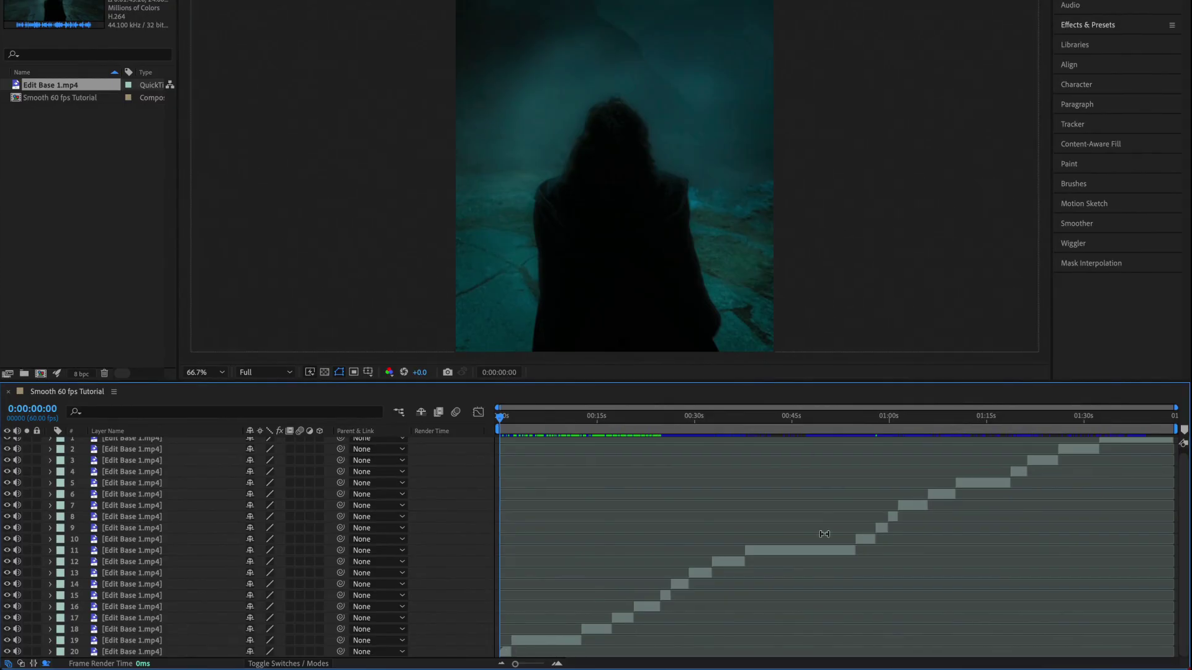
{"action": "left_click", "coordinate": [507, 649]}
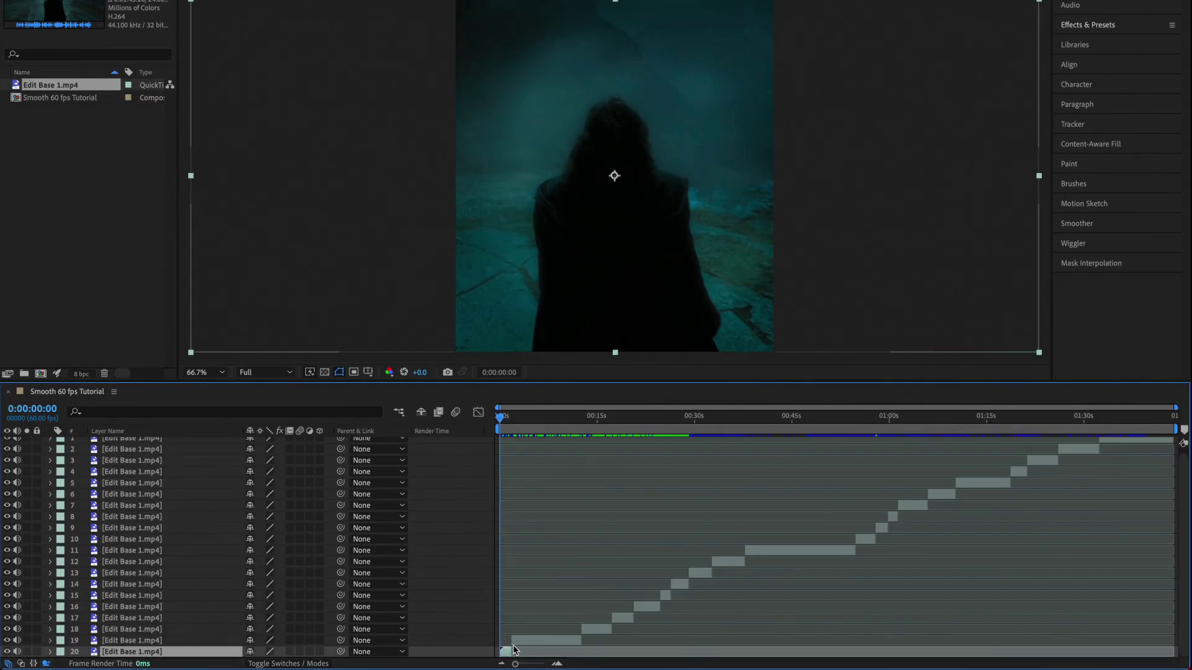
{"action": "key", "text": "ctrl+shift+c"}
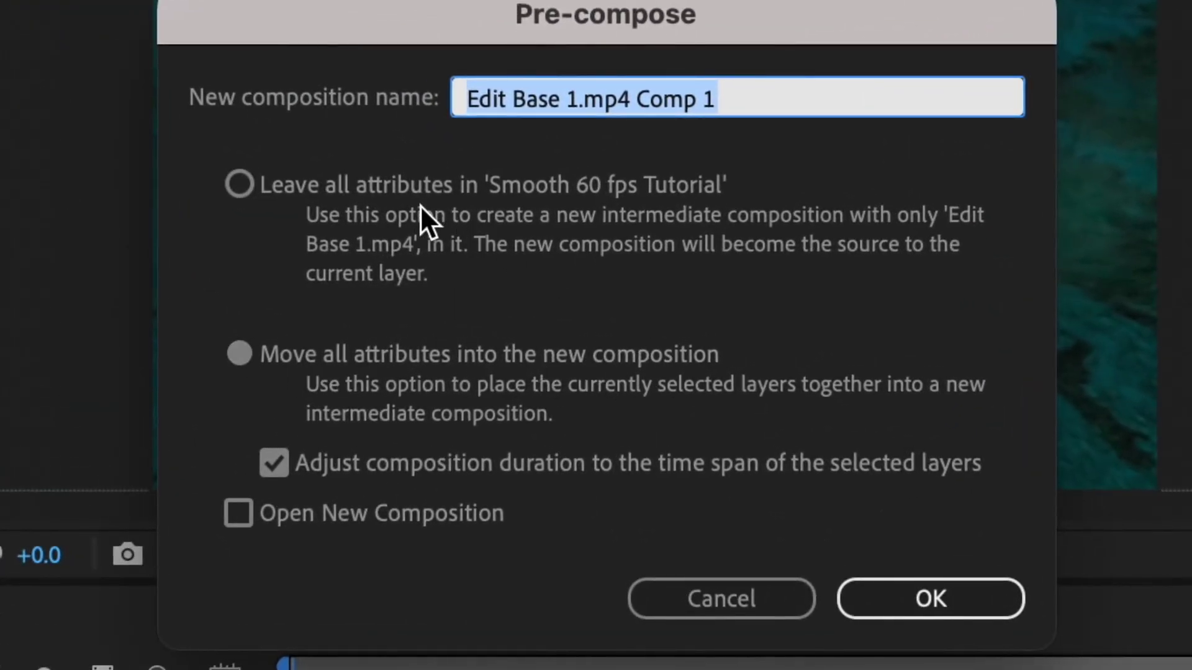
{"action": "left_click", "coordinate": [912, 598]}
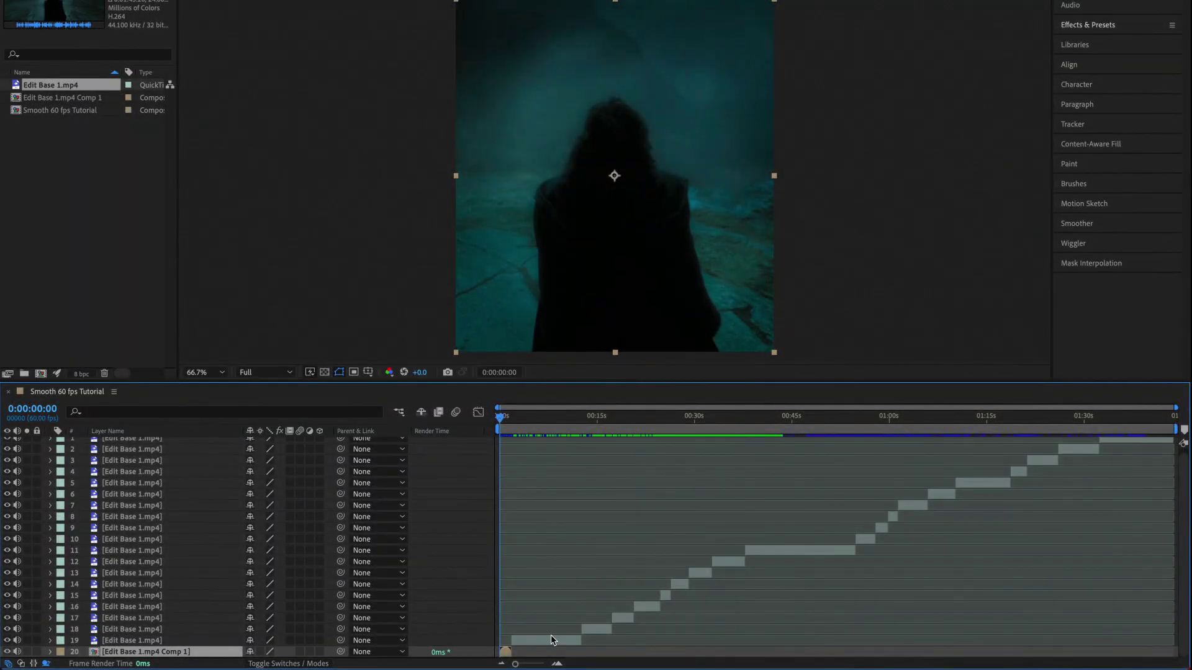
- Pre-compose each remaining scene layer, 19 up to 1, into Comp 2 through Comp 20
{"action": "left_click", "coordinate": [551, 642]}
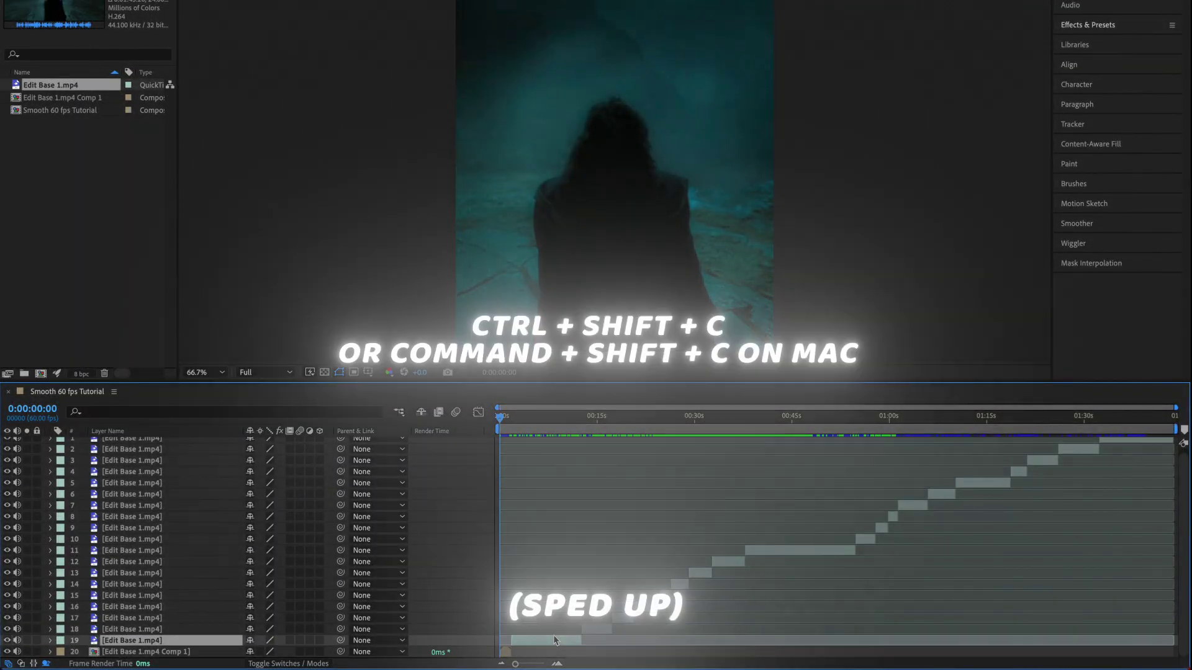
{"action": "key", "text": "ctrl+shift+c"}
{"action": "key", "text": "Return"}
{"action": "left_click", "coordinate": [597, 629]}
{"action": "key", "text": "ctrl+shift+c"}
{"action": "key", "text": "Return"}
{"action": "left_click", "coordinate": [623, 618]}
{"action": "key", "text": "ctrl+shift+c"}
{"action": "key", "text": "Return"}
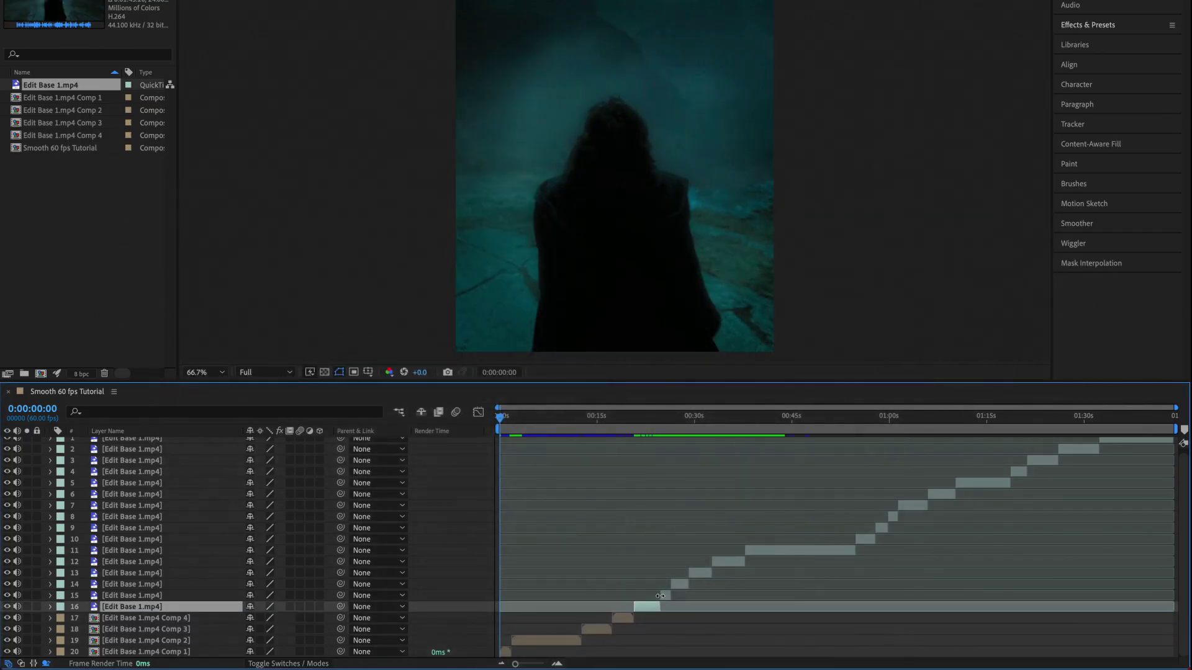
{"action": "left_click", "coordinate": [666, 595]}
{"action": "key", "text": "ctrl+shift+c"}
{"action": "key", "text": "Return"}
{"action": "left_click", "coordinate": [700, 572]}
{"action": "key", "text": "ctrl+shift+c"}
{"action": "key", "text": "Return"}
{"action": "left_click", "coordinate": [796, 550]}
{"action": "key", "text": "ctrl+shift+c"}
{"action": "key", "text": "Return"}
{"action": "left_click", "coordinate": [865, 540]}
{"action": "key", "text": "ctrl+shift+c"}
{"action": "key", "text": "Return"}
{"action": "left_click", "coordinate": [881, 528]}
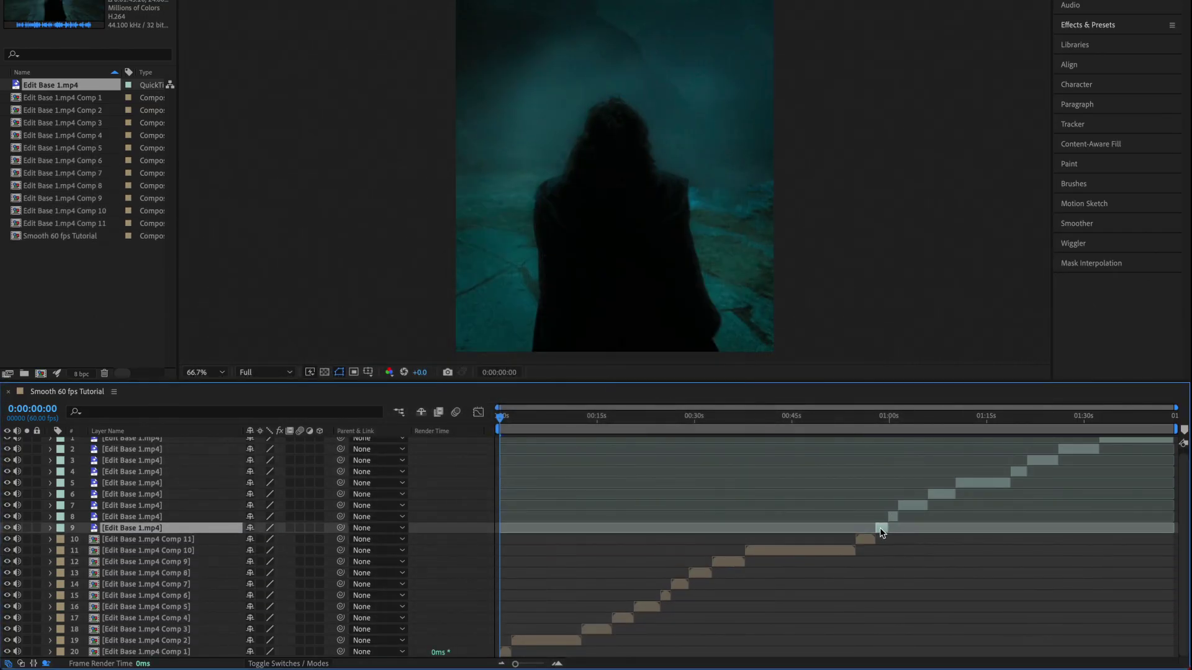
{"action": "key", "text": "ctrl+shift+c"}
{"action": "key", "text": "Return"}
{"action": "left_click", "coordinate": [892, 517]}
{"action": "key", "text": "ctrl+shift+c"}
{"action": "key", "text": "Return"}
{"action": "left_click", "coordinate": [912, 505]}
{"action": "key", "text": "ctrl+shift+c"}
{"action": "key", "text": "Return"}
{"action": "left_click", "coordinate": [1042, 460]}
{"action": "key", "text": "ctrl+shift+c"}
{"action": "key", "text": "Return"}
{"action": "left_click", "coordinate": [1078, 449]}
{"action": "key", "text": "ctrl+shift+c"}
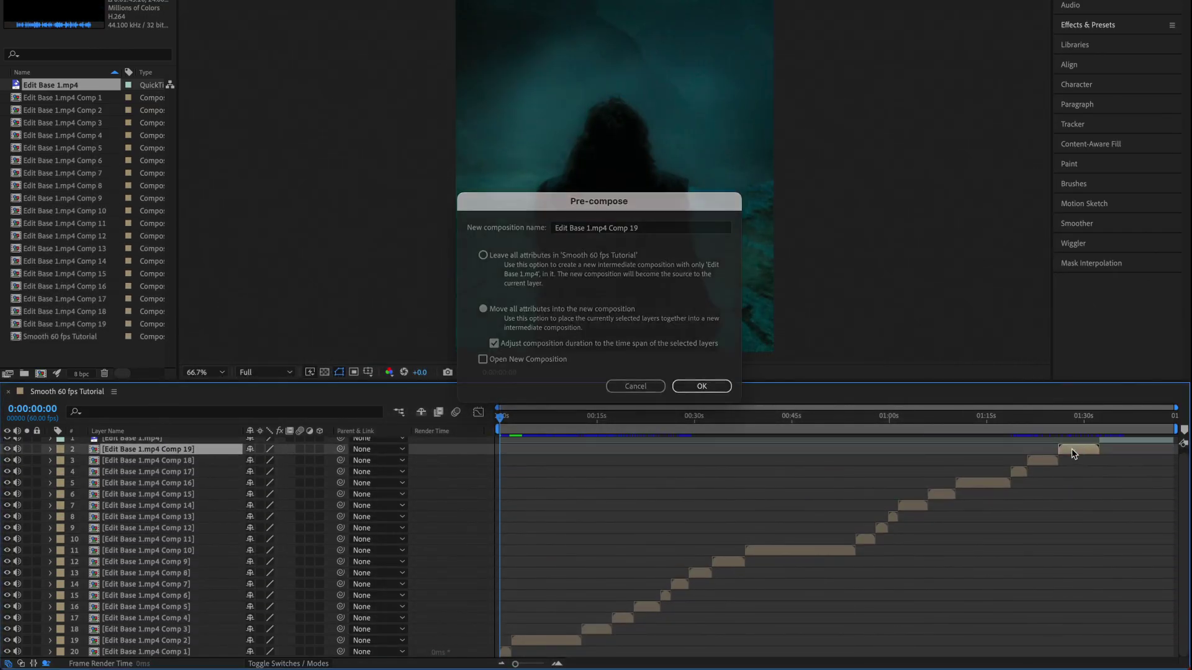
{"action": "key", "text": "Return"}
{"action": "left_click", "coordinate": [1136, 440]}
{"action": "key", "text": "ctrl+shift+c"}
{"action": "key", "text": "Return"}
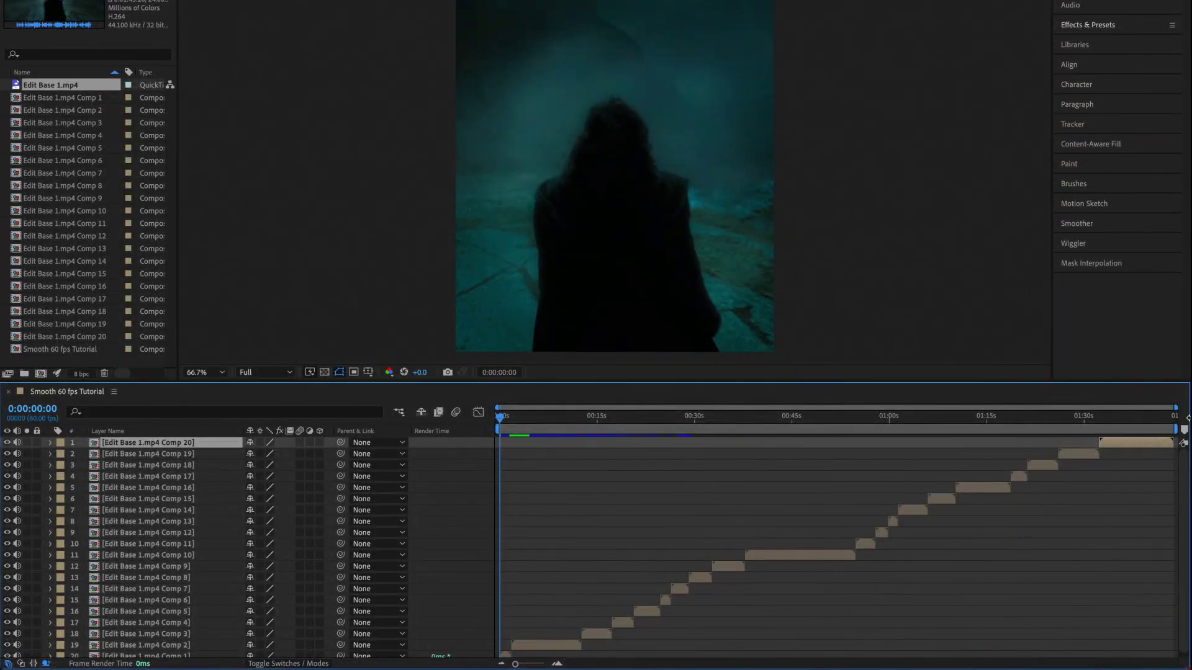
- Find Twixtor Pro in Effects & Presets and apply it to layer 20, Comp 1
{"action": "left_click", "coordinate": [1080, 28]}
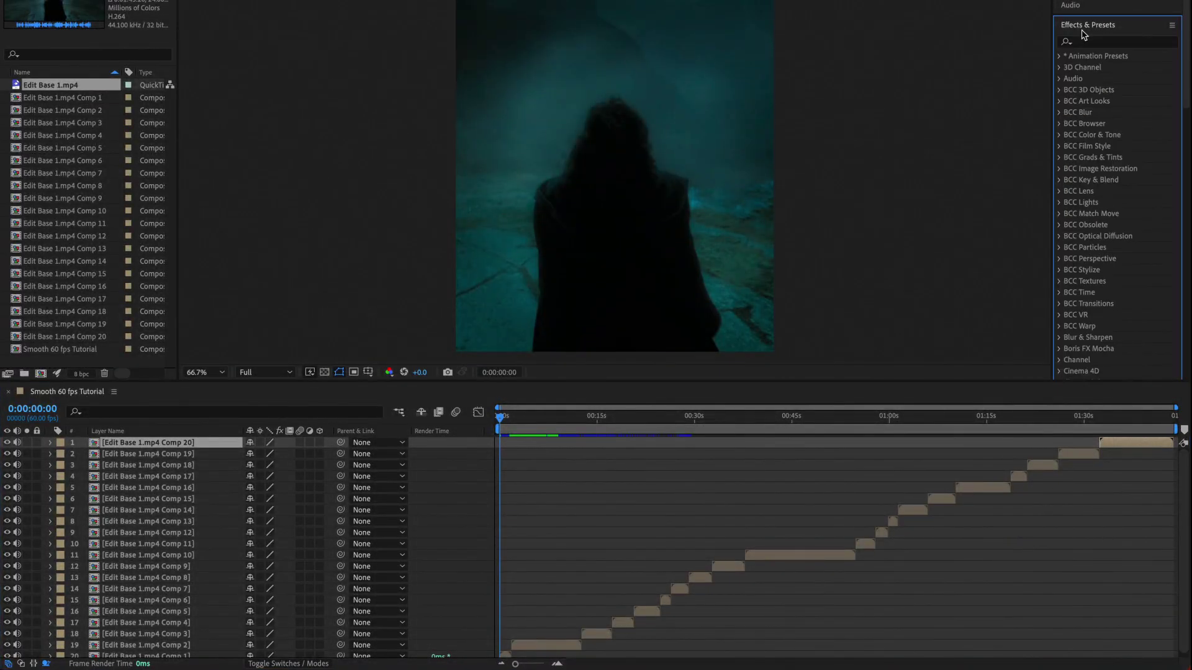
{"action": "left_click", "coordinate": [1094, 44]}
{"action": "type", "text": "twixtor"}
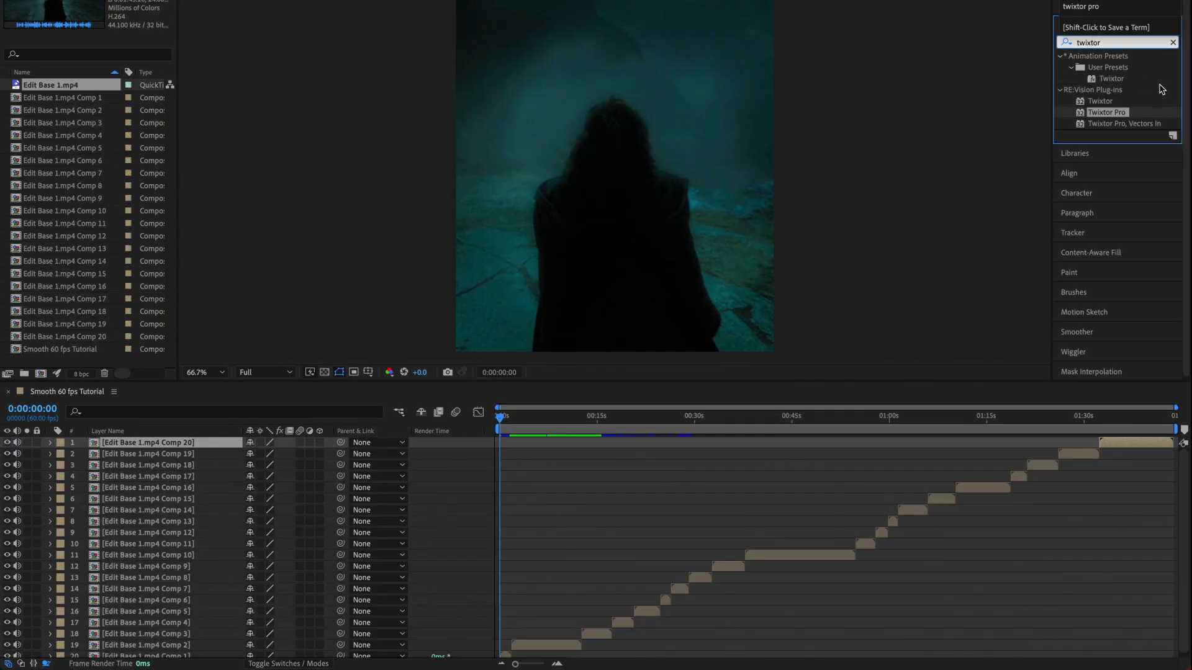
{"action": "left_click_drag", "start_coordinate": [1117, 113], "coordinate": [512, 656]}
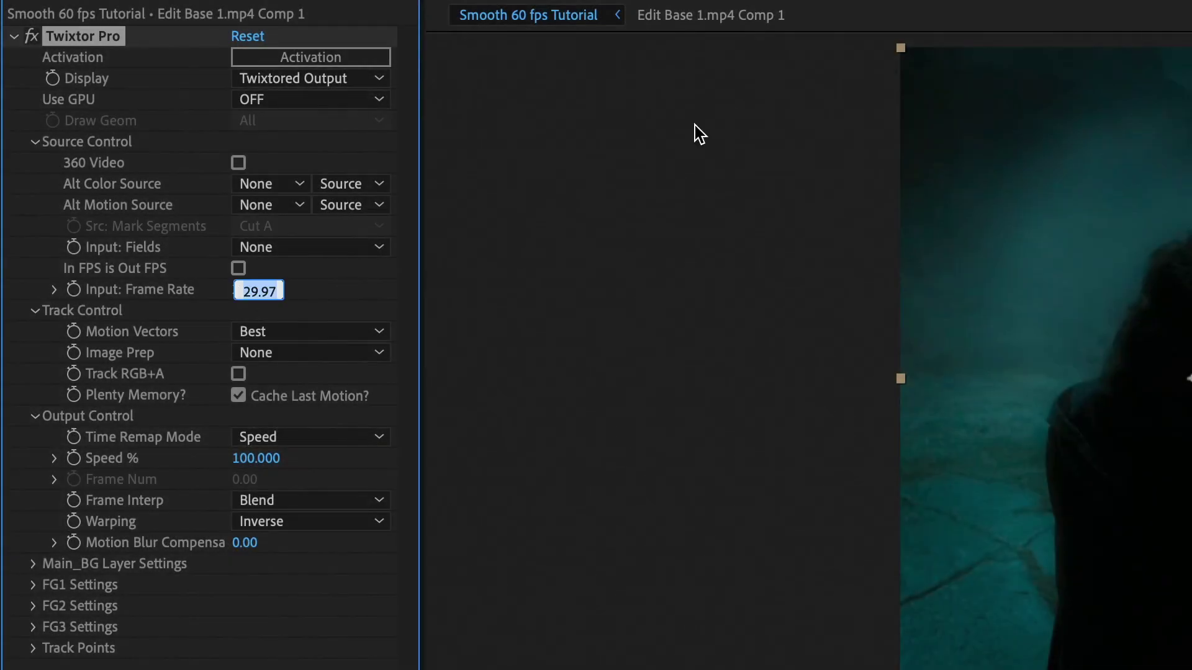
- Set Twixtor Pro to 23.976 input frame rate, Inverse w/ Smart Blend warping, Contrast/Edge Enhance
{"action": "type", "text": "23.976"}
{"action": "key", "text": "Return"}
{"action": "left_click", "coordinate": [126, 252]}
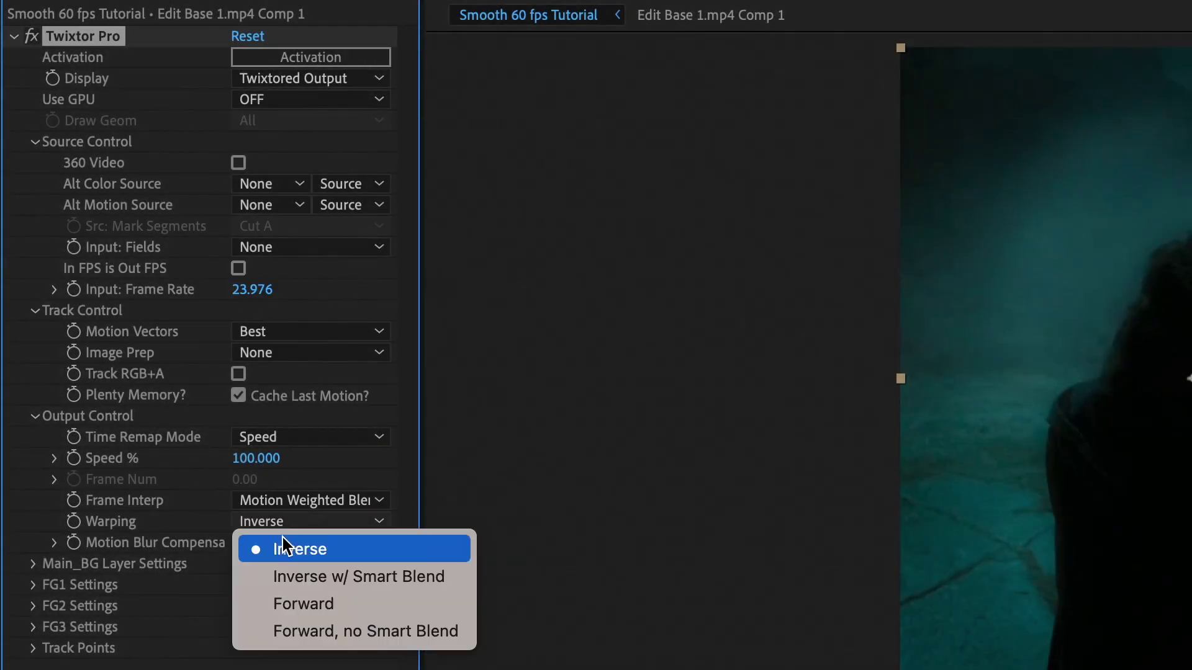
{"action": "left_click", "coordinate": [359, 577]}
{"action": "left_click", "coordinate": [311, 352]}
{"action": "left_click", "coordinate": [335, 407]}
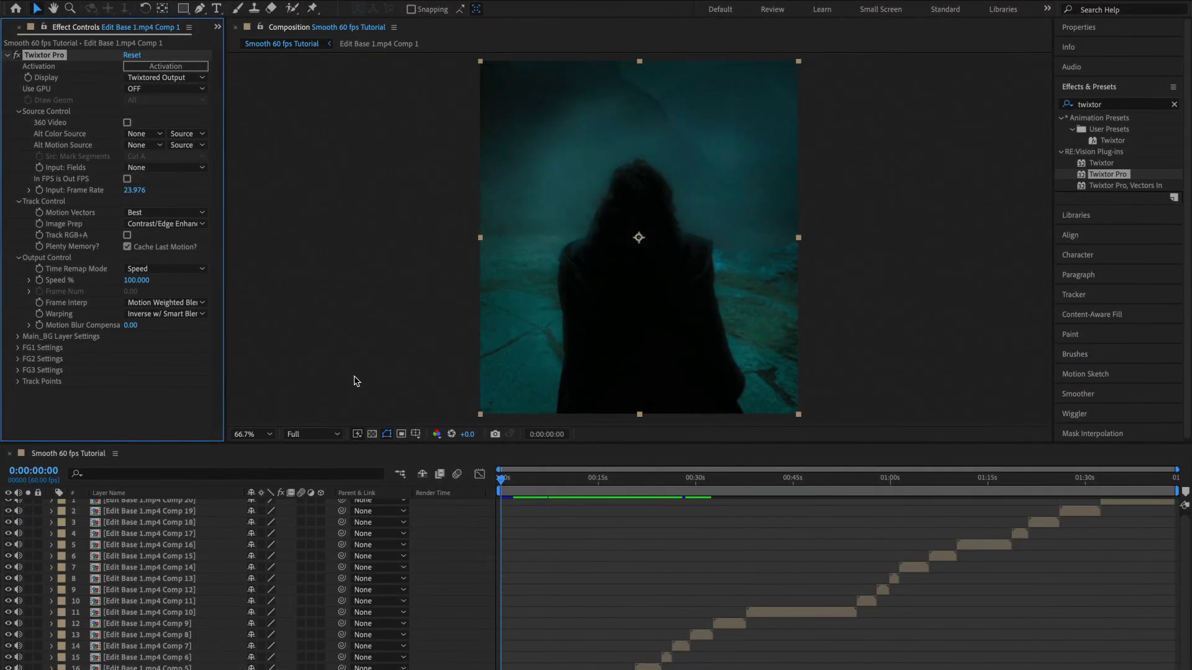
- Paste the copied Twixtor Pro onto each successive precomp layer, from Comp 2 upward
{"action": "key", "text": "ctrl+Up"}
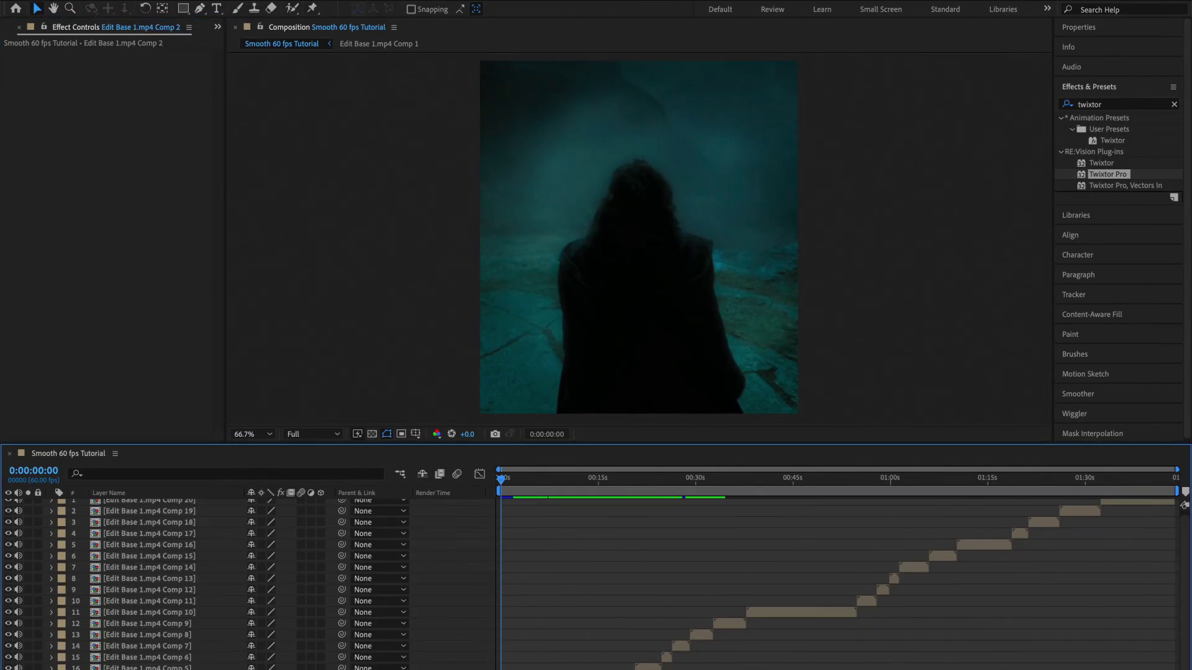
{"action": "key", "text": "ctrl+v"}
{"action": "key", "text": "ctrl+Up"}
{"action": "key", "text": "ctrl+v"}
{"action": "key", "text": "ctrl+Up"}
{"action": "key", "text": "ctrl+v"}
{"action": "key", "text": "ctrl+Up"}
{"action": "key", "text": "ctrl+v"}
{"action": "key", "text": "ctrl+Up"}
{"action": "key", "text": "ctrl+v"}
{"action": "key", "text": "ctrl+Up"}
{"action": "key", "text": "ctrl+v"}
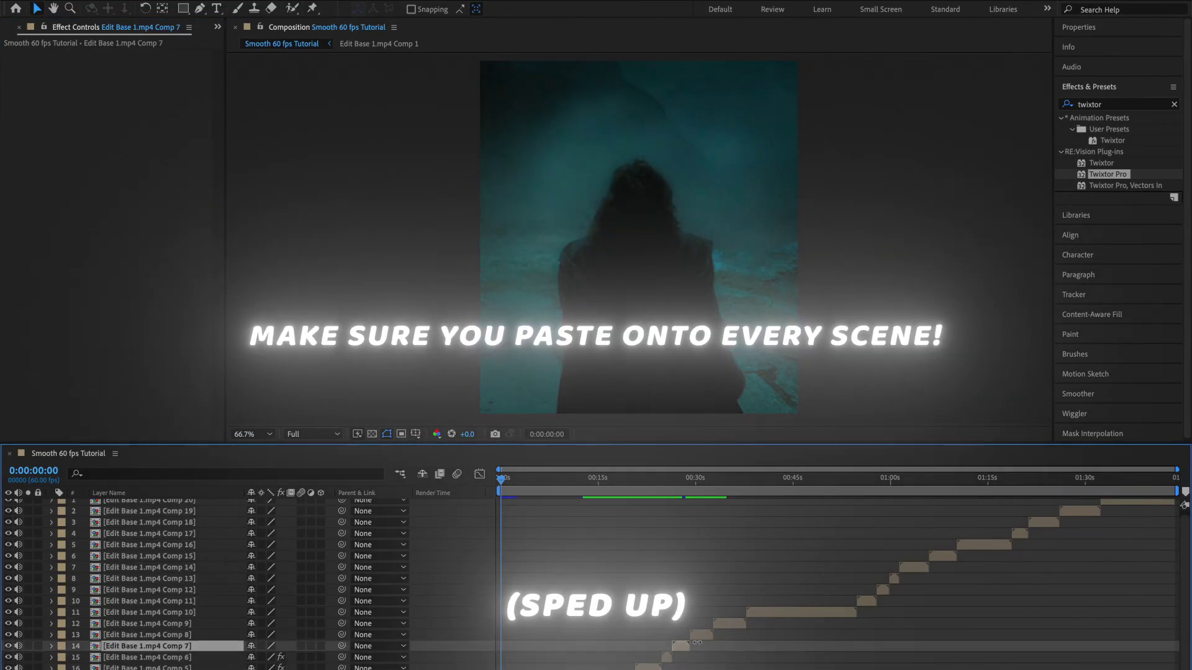
{"action": "key", "text": "ctrl+Up"}
{"action": "key", "text": "ctrl+v"}
{"action": "key", "text": "ctrl+Up"}
{"action": "key", "text": "ctrl+v"}
{"action": "key", "text": "ctrl+Up"}
{"action": "key", "text": "ctrl+v"}
{"action": "key", "text": "ctrl+Up"}
{"action": "key", "text": "ctrl+v"}
{"action": "key", "text": "ctrl+Up"}
{"action": "key", "text": "ctrl+v"}
{"action": "key", "text": "ctrl+Up"}
{"action": "key", "text": "ctrl+v"}
{"action": "key", "text": "ctrl+Up"}
{"action": "key", "text": "ctrl+v"}
{"action": "key", "text": "ctrl+Up"}
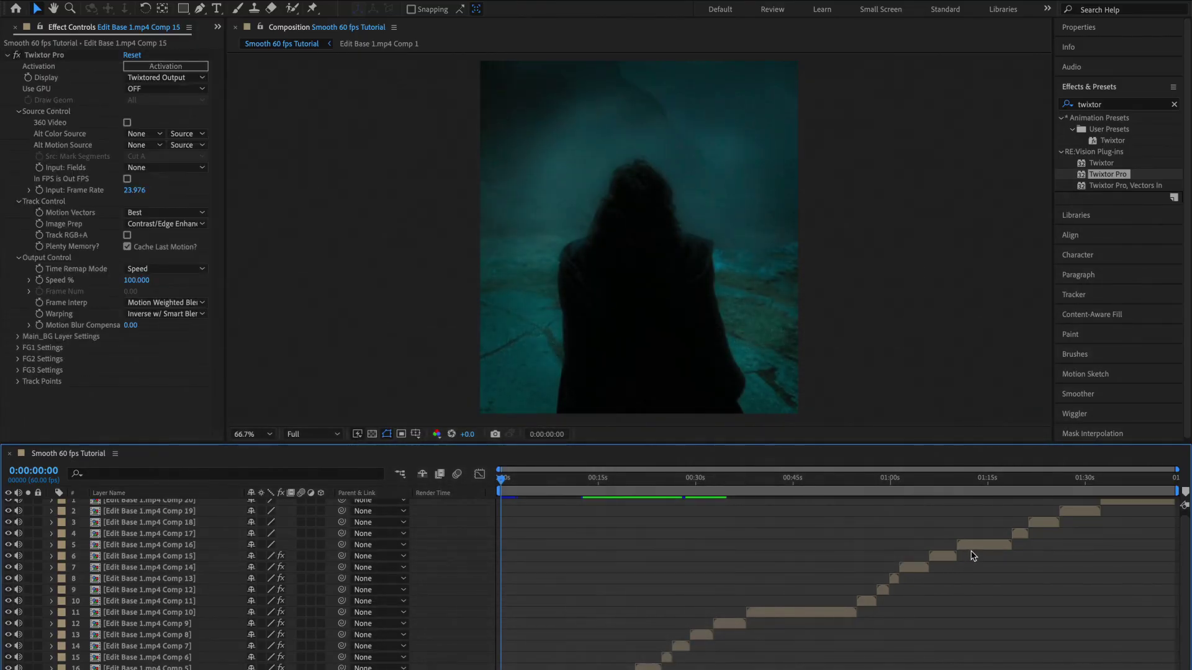
{"action": "key", "text": "ctrl+v"}
{"action": "key", "text": "ctrl+Up"}
{"action": "key", "text": "ctrl+v"}
{"action": "key", "text": "ctrl+Up"}
{"action": "key", "text": "ctrl+v"}
{"action": "key", "text": "ctrl+Up"}
{"action": "key", "text": "ctrl+v"}
{"action": "key", "text": "ctrl+Up"}
{"action": "key", "text": "ctrl+v"}
{"action": "key", "text": "ctrl+Up"}
{"action": "key", "text": "ctrl+v"}
{"action": "scroll", "coordinate": [608, 615], "scroll_direction": "up", "scroll_amount": 5}
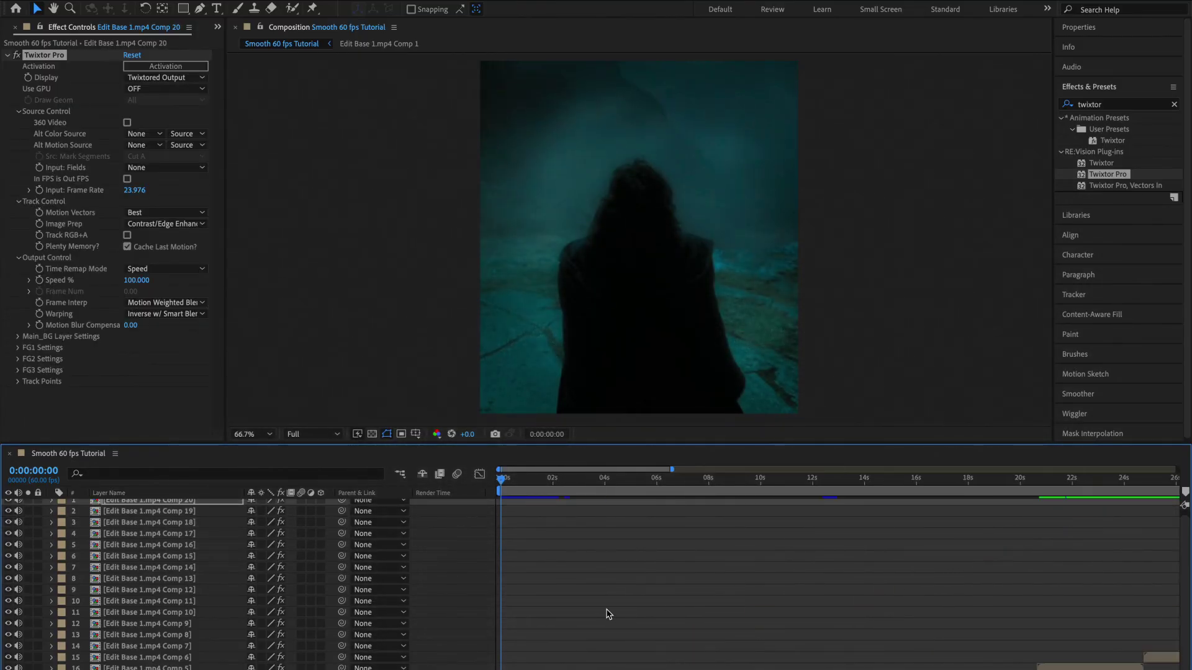
- Step frame by frame around 0:00:01:51 to find the ghosted frame at the first cut
{"action": "left_click", "coordinate": [595, 482]}
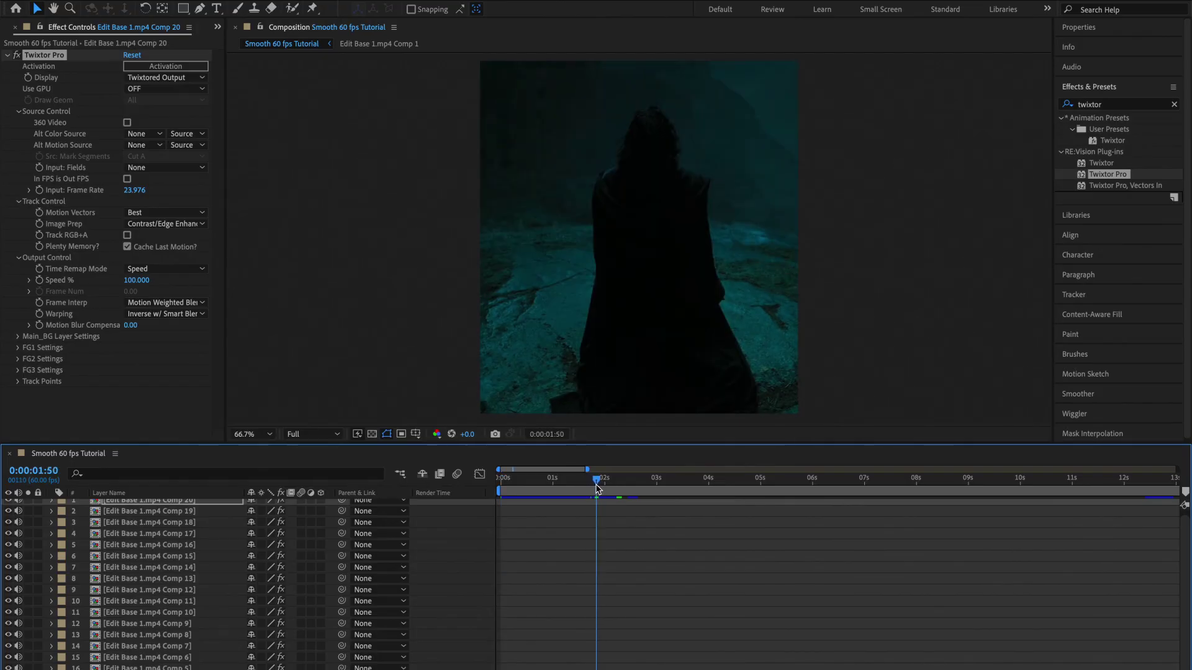
{"action": "scroll", "coordinate": [603, 483], "scroll_direction": "up", "scroll_amount": 5}
{"action": "left_click", "coordinate": [604, 481]}
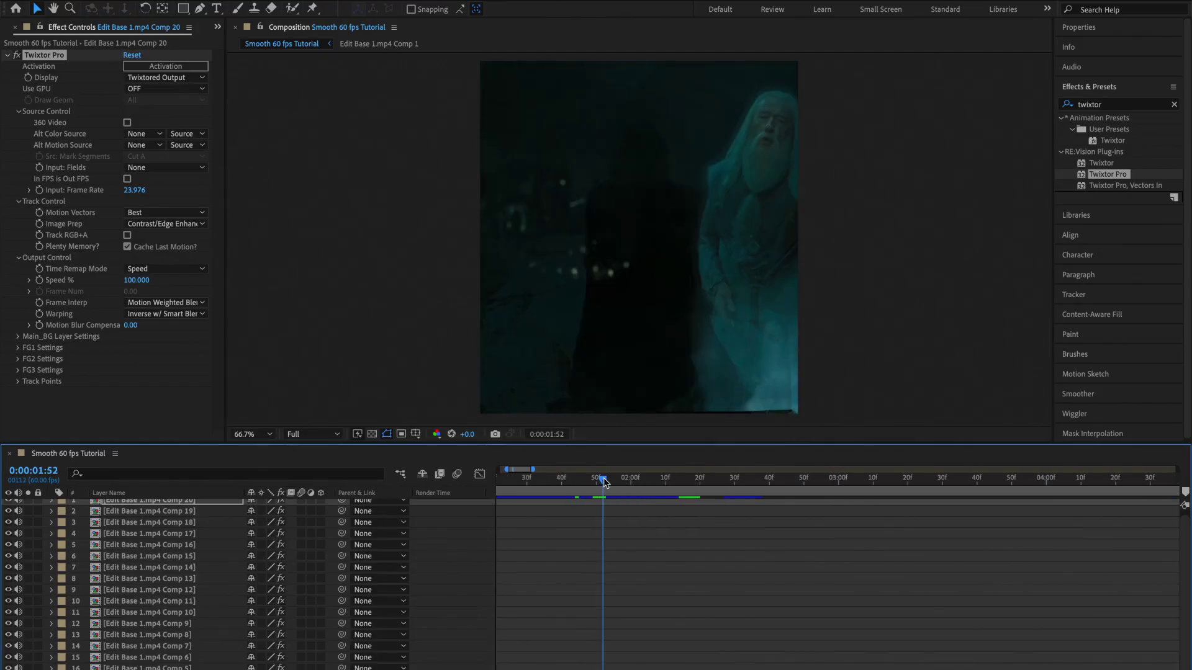
{"action": "key", "text": "Page_Up"}
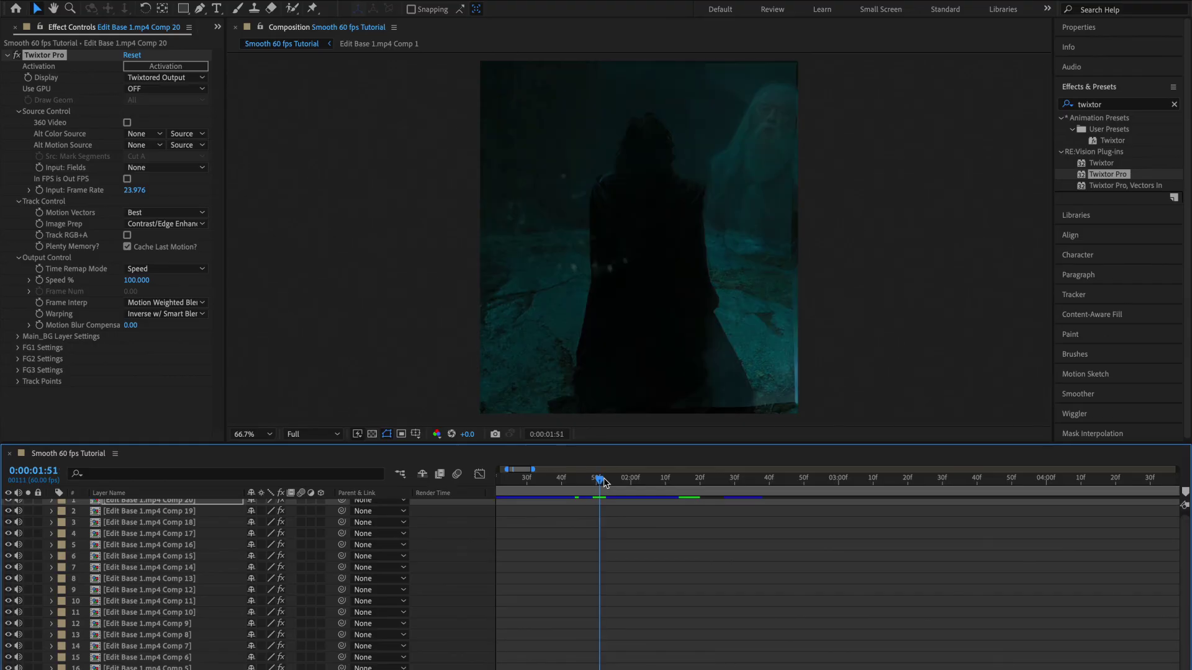
{"action": "key", "text": "Page_Up"}
{"action": "key", "text": "Page_Down"}
- Delete Twixtor Pro from the Comp 1 layer and scrub ahead into the next scene
{"action": "key", "text": "ctrl+Up"}
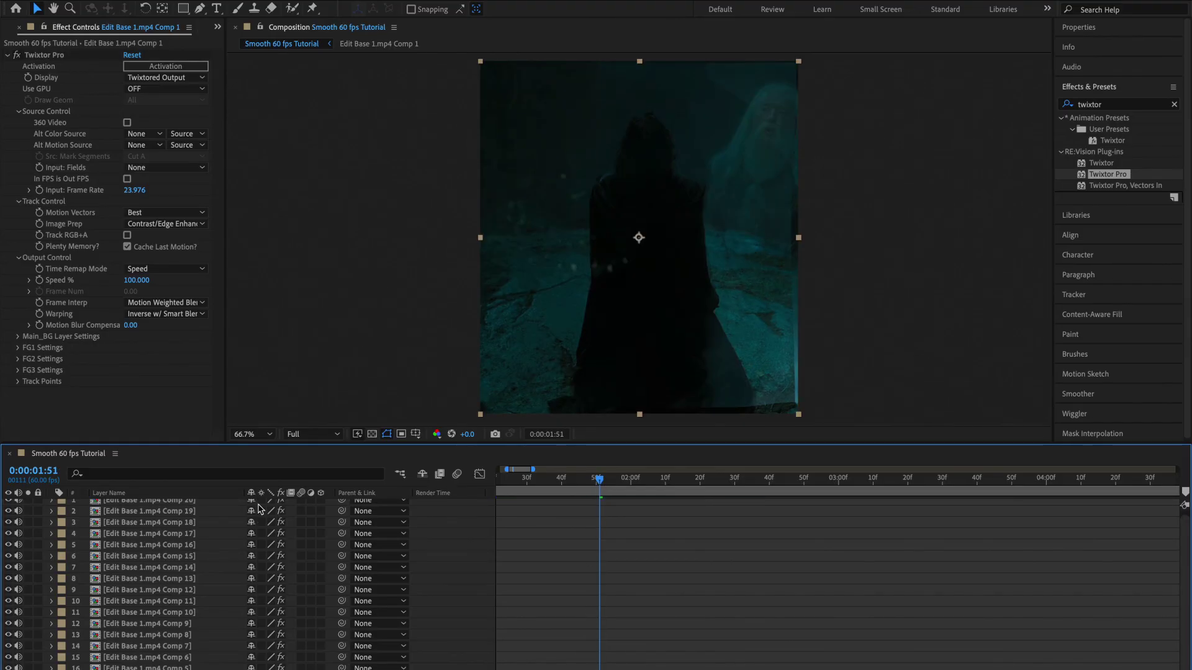
{"action": "left_click", "coordinate": [52, 55]}
{"action": "key", "text": "Delete"}
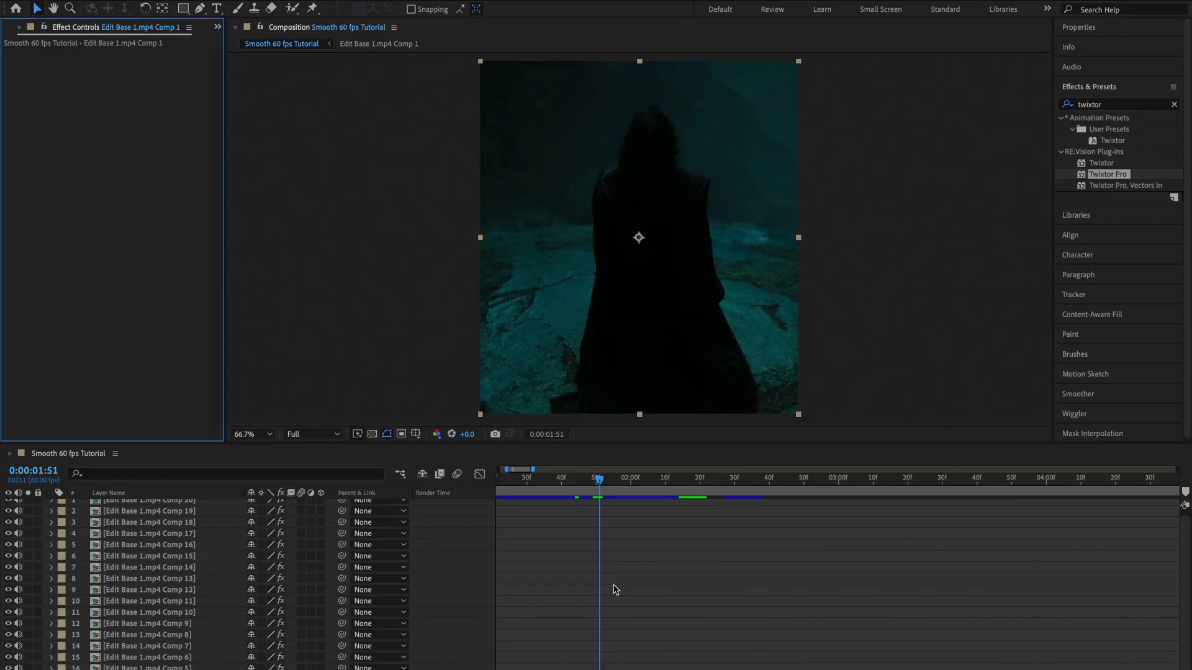
{"action": "left_click_drag", "start_coordinate": [600, 479], "coordinate": [805, 529]}
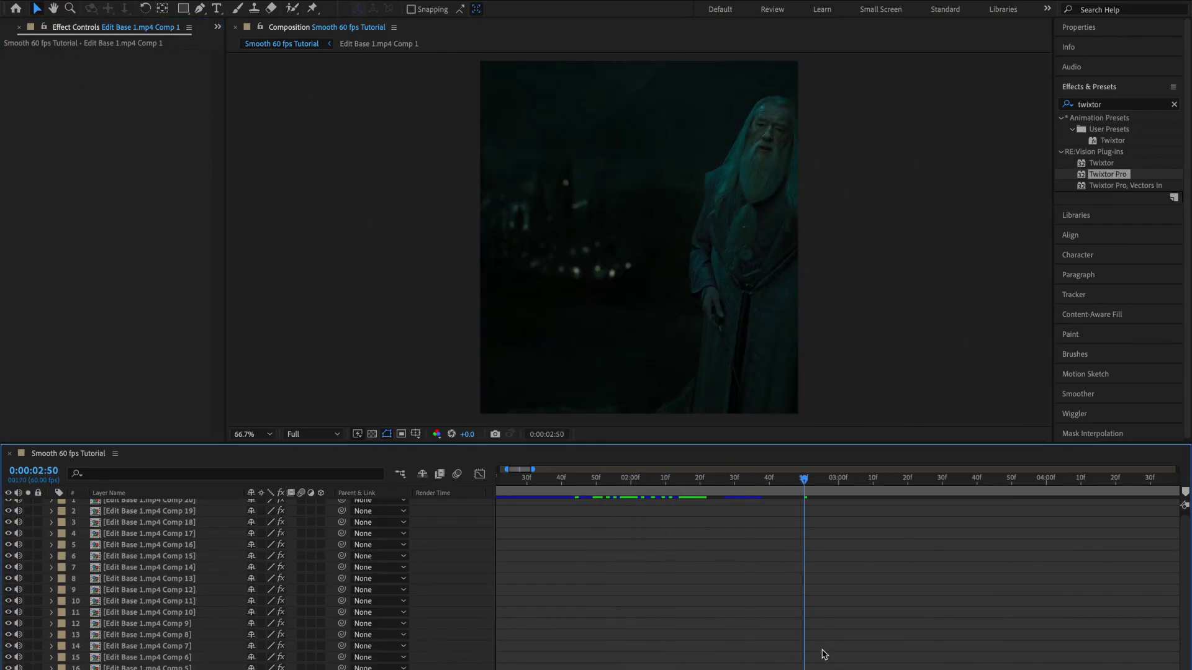
{"action": "scroll", "coordinate": [824, 648], "scroll_direction": "down", "scroll_amount": 10}
{"action": "left_click", "coordinate": [296, 434]}
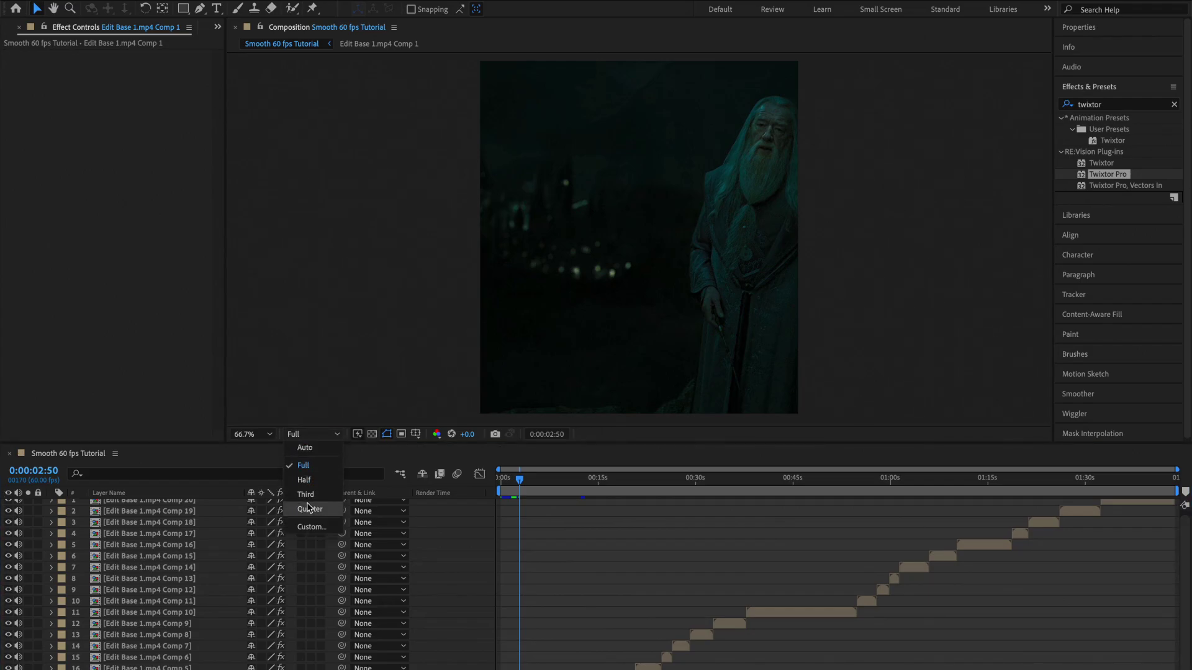